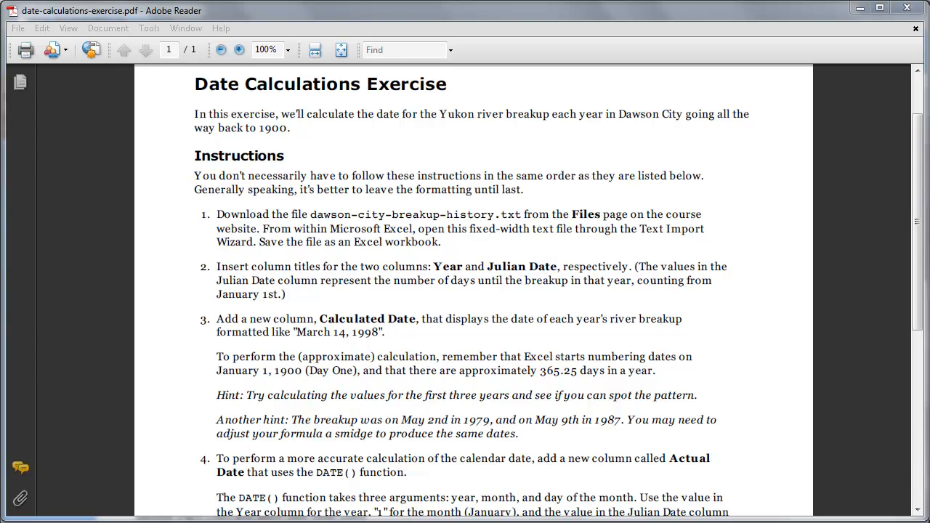
- Switch to Notepad and examine the two columns of data in dawson-city-breakup-history.txt
left_click(307, 520)
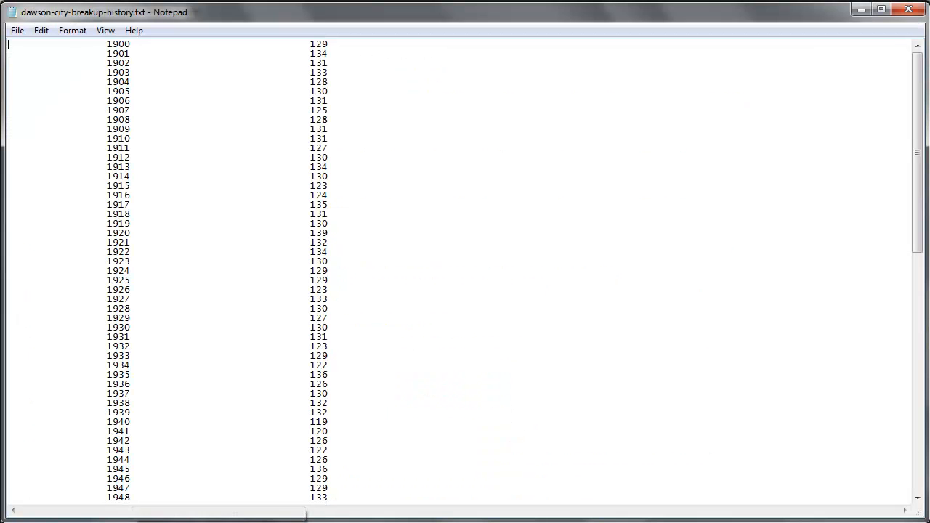
mouse_move(917, 214)
left_mouse_down()
mouse_move(914, 461)
mouse_move(921, 200)
left_mouse_up()
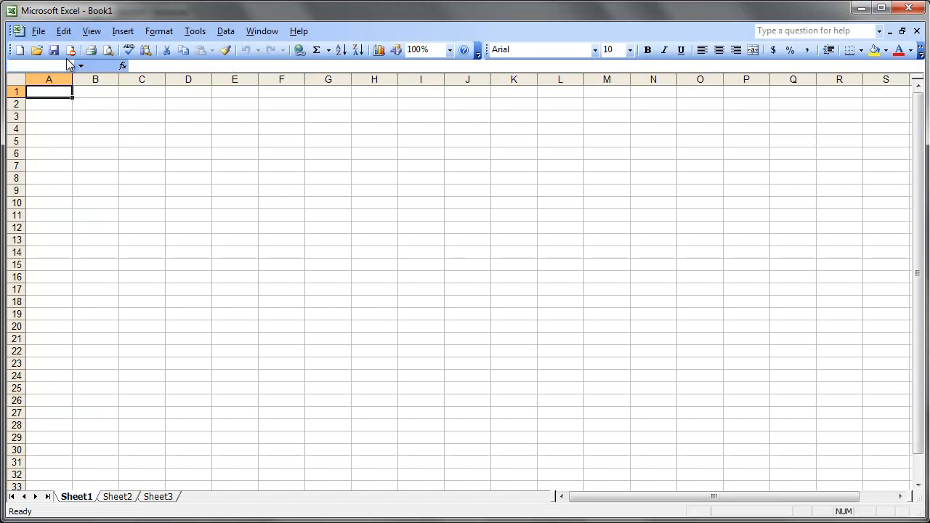
- In Excel, list all file types on the Desktop and open dawson-city-breakup-history.txt
left_click(38, 30)
left_click(57, 63)
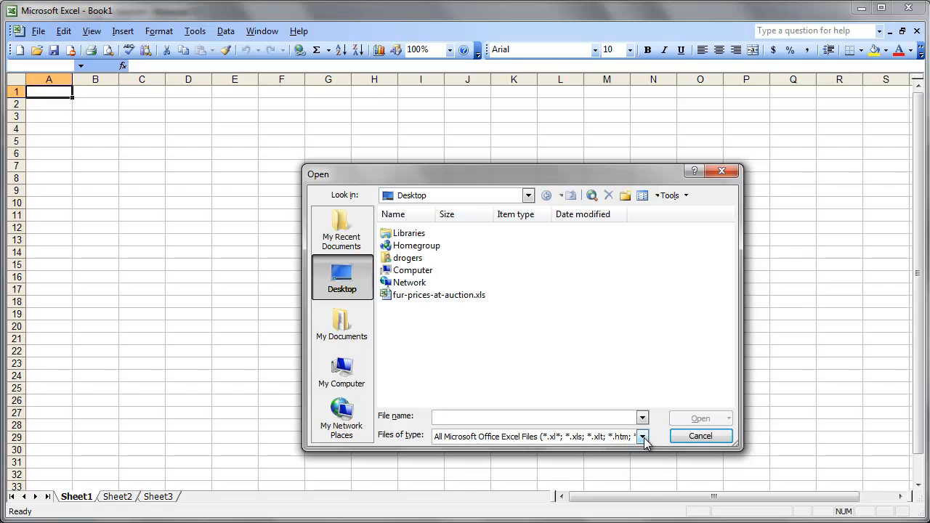
left_click(644, 437)
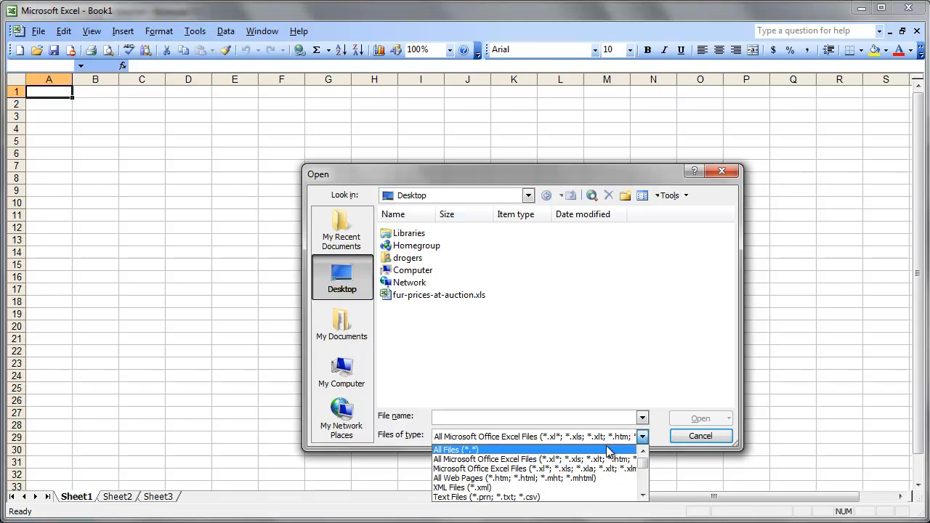
left_click(607, 446)
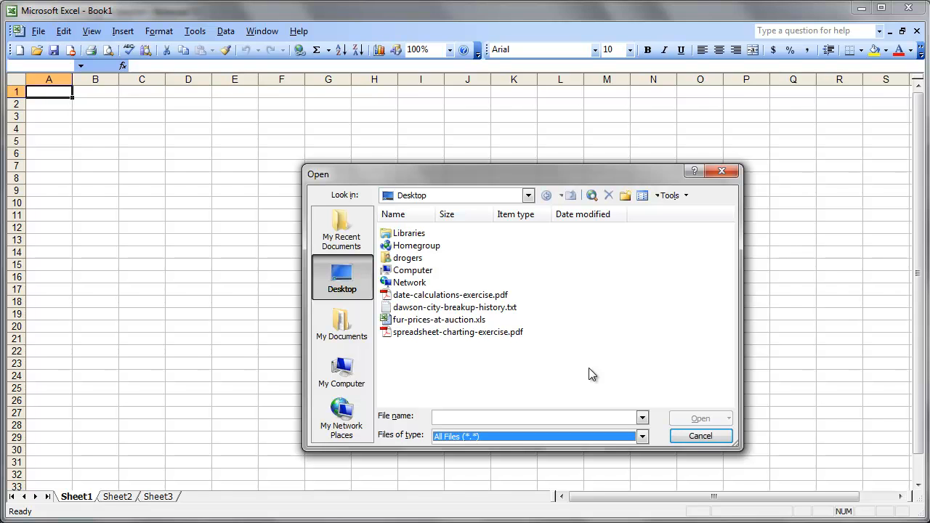
left_click(512, 308)
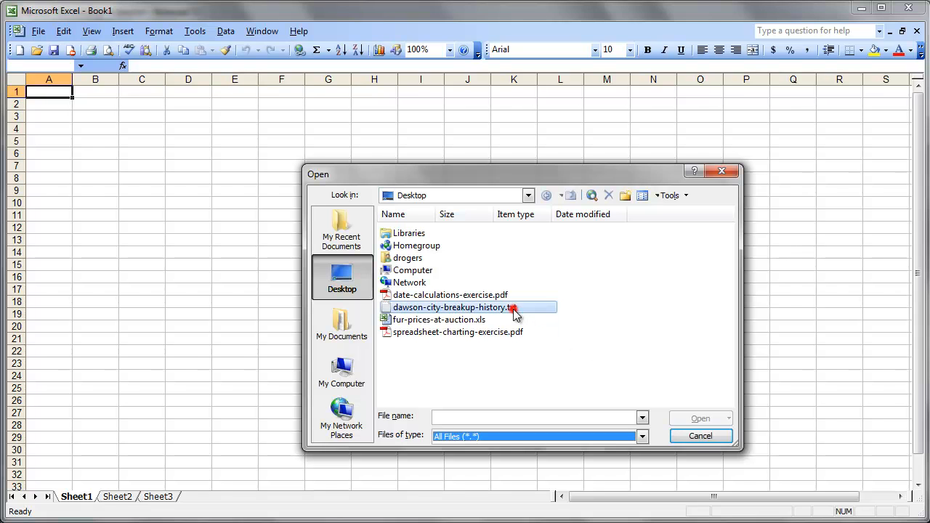
left_click(696, 419)
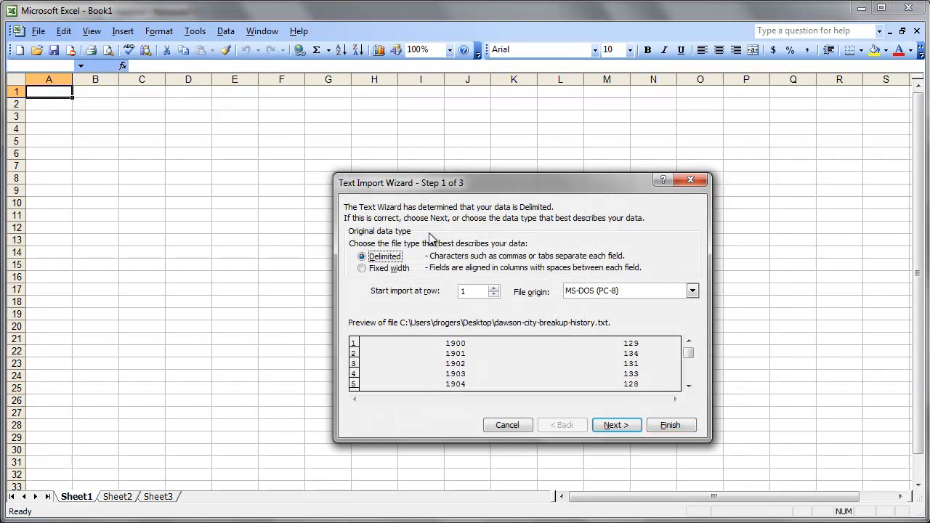
- Import the text file as fixed-width data, keeping the suggested column break and the General format for both columns
left_click(392, 268)
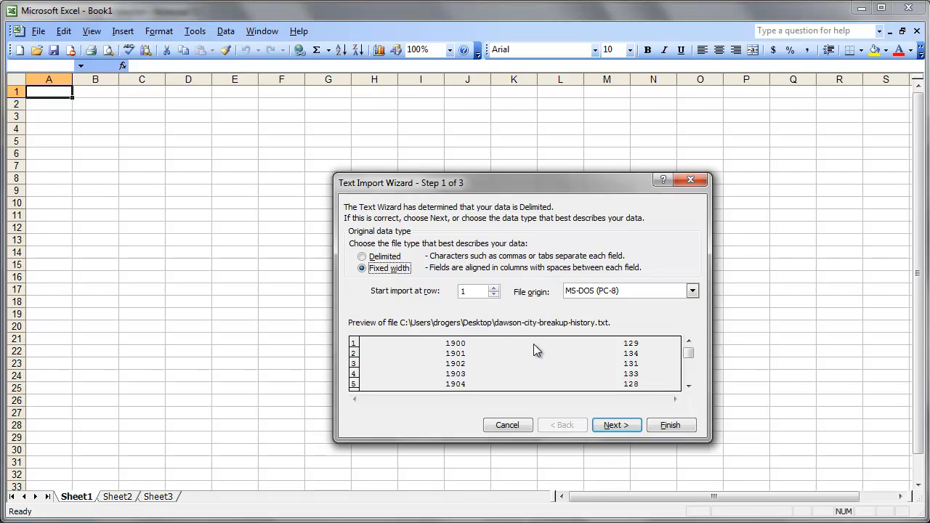
left_click(616, 426)
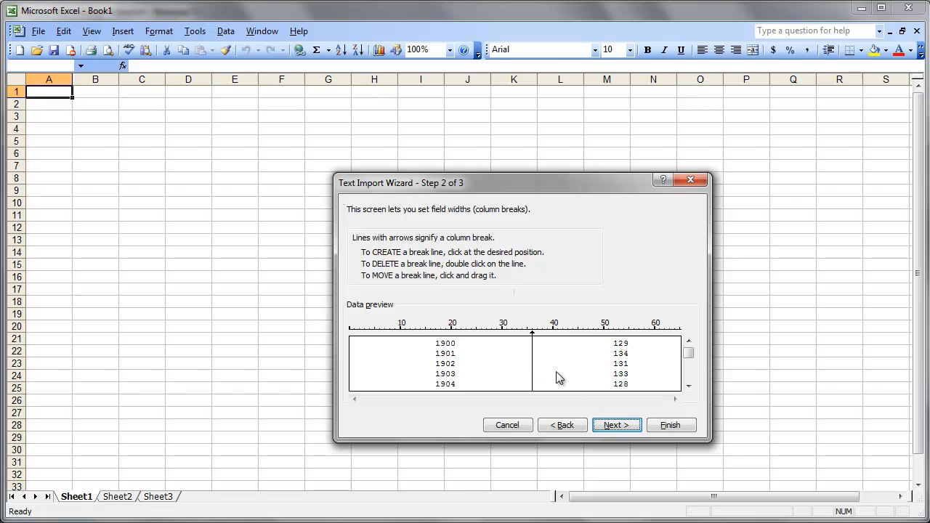
left_click(617, 427)
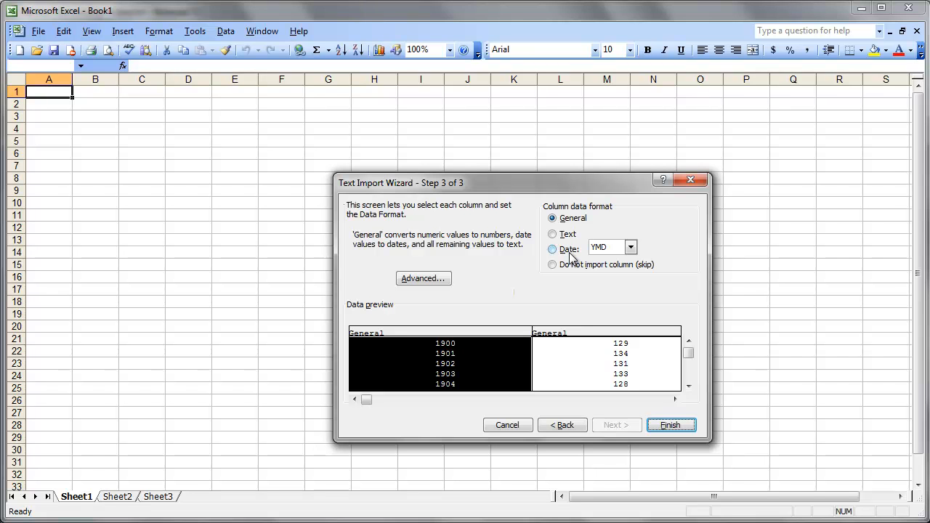
left_click(630, 248)
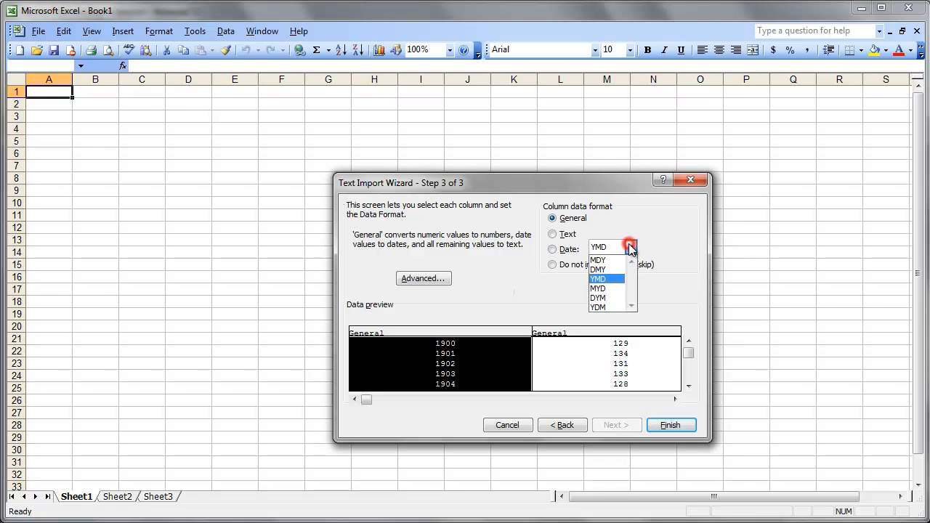
left_click(630, 247)
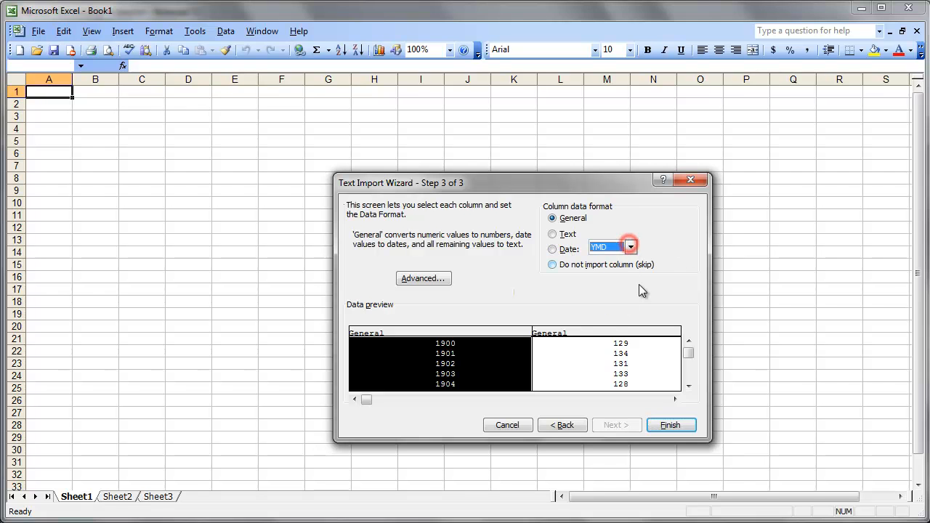
left_click(670, 426)
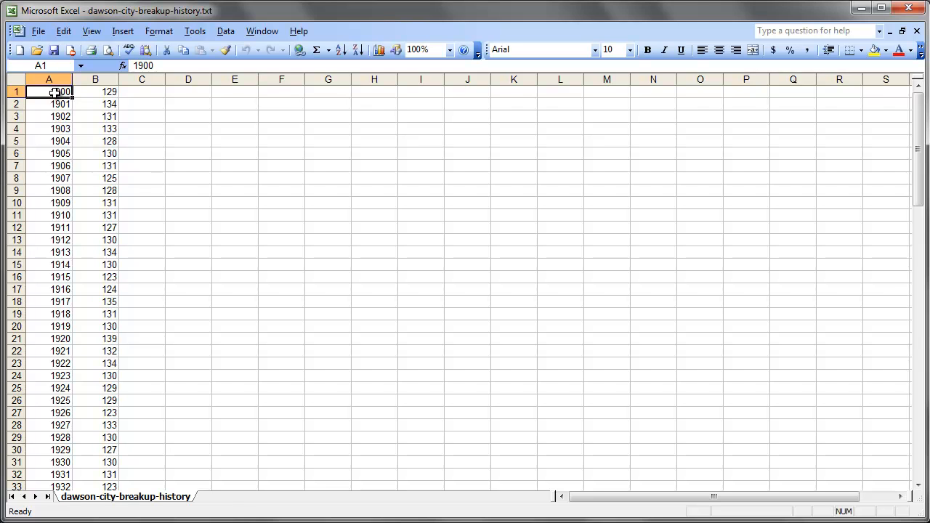
left_click(84, 95)
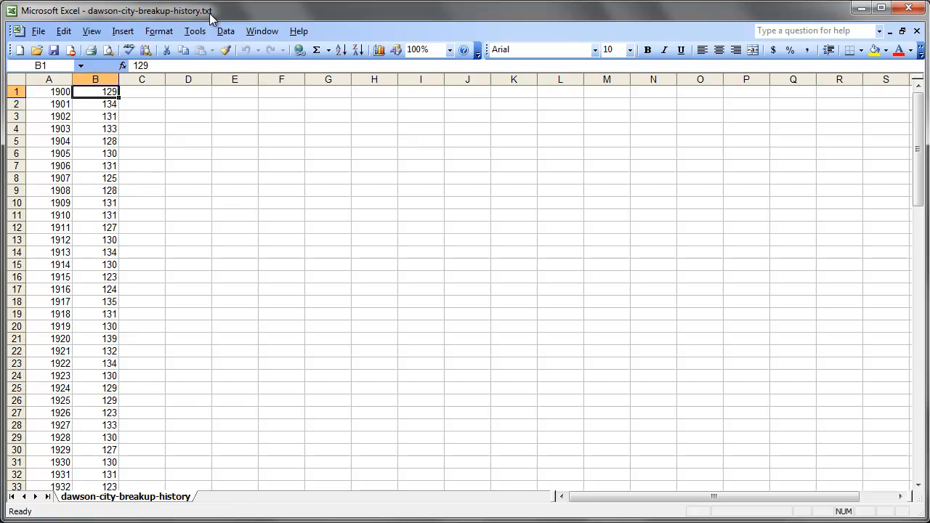
- Save the imported data to the Desktop as the Microsoft Office Excel Workbook dawson-city-breakup-history.xls
left_click(38, 31)
left_click(66, 115)
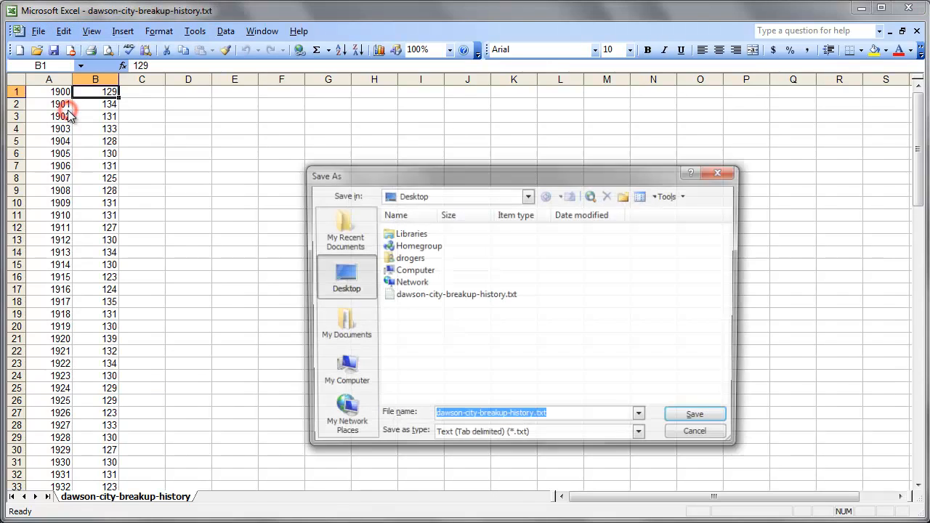
left_click(643, 438)
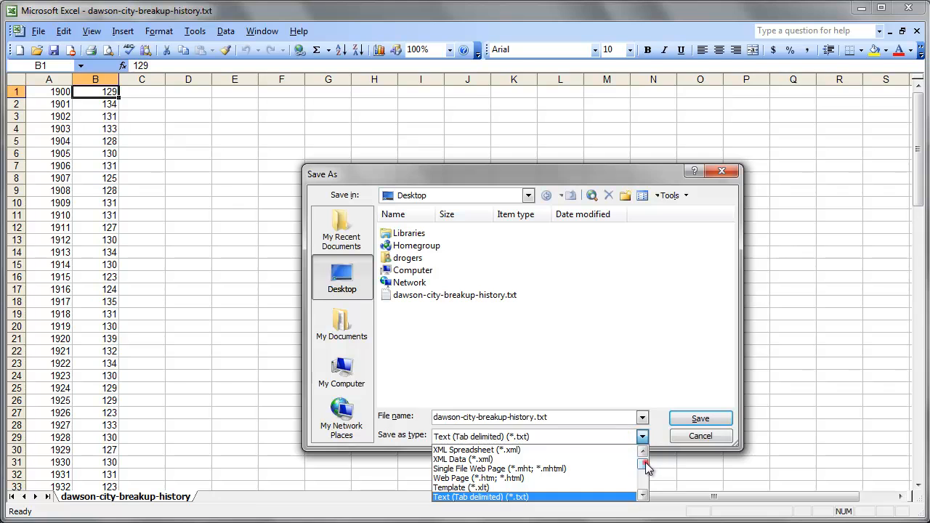
scroll(644, 466, "up", 1)
left_click(621, 449)
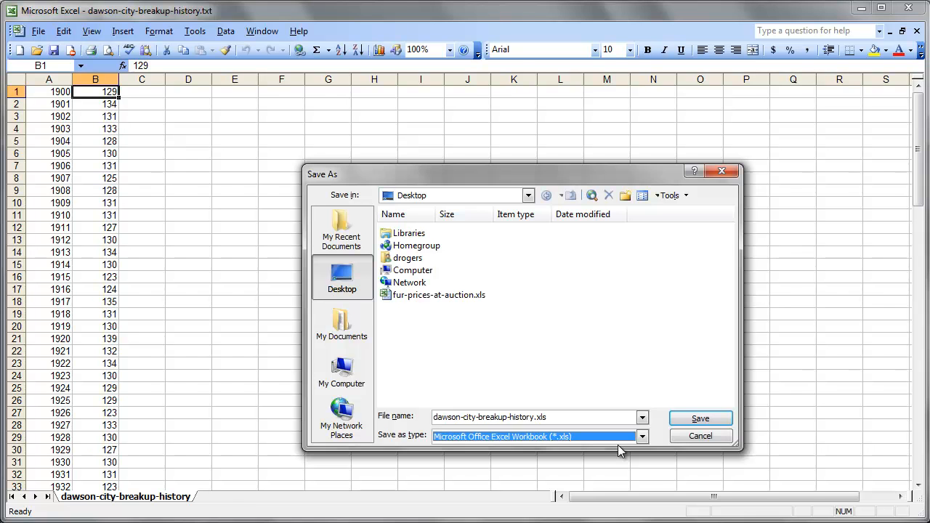
left_click(691, 420)
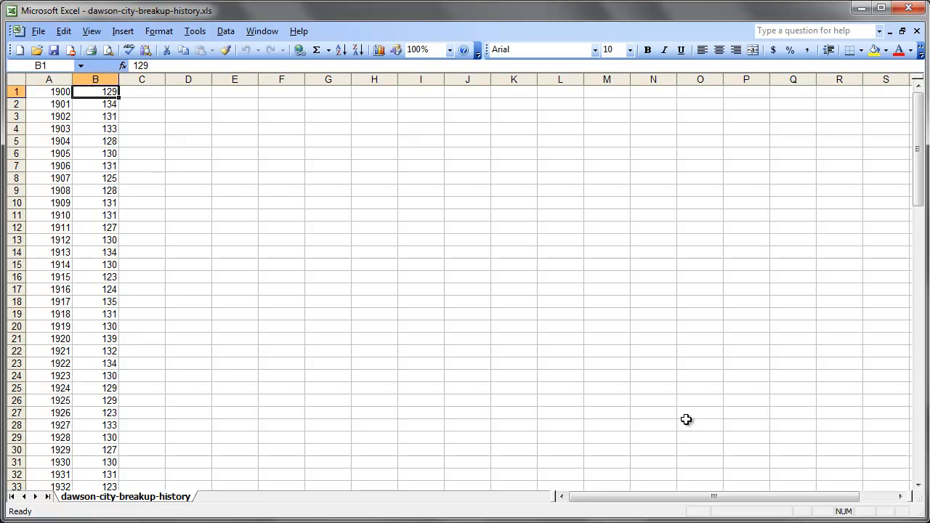
- Insert a blank row above the data and enter the column titles Year in A1 and Julian Date in B1
left_click(17, 91)
right_click(17, 91)
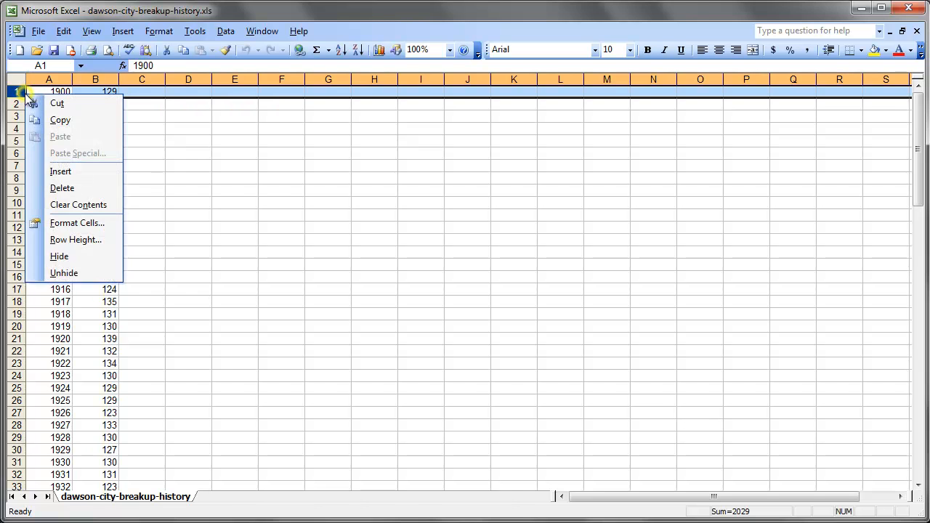
left_click(77, 172)
left_click(63, 92)
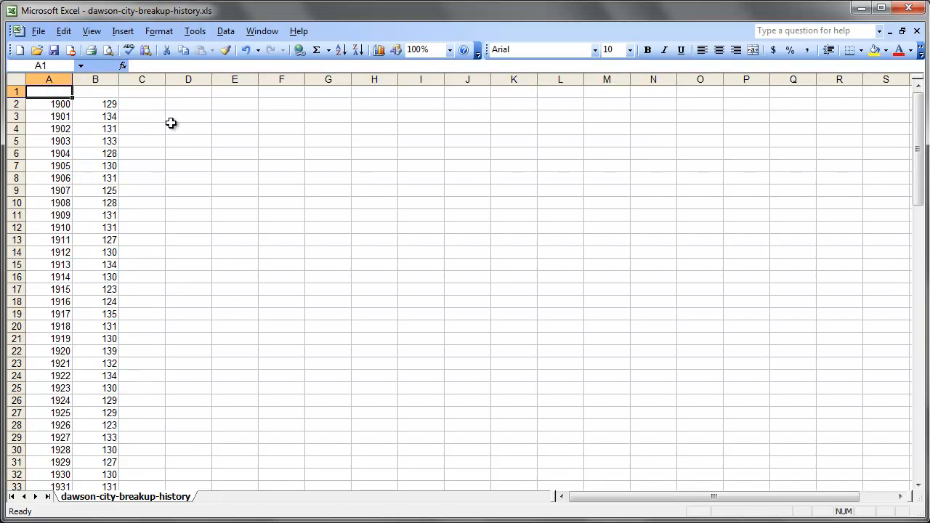
type("Year")
key("Tab")
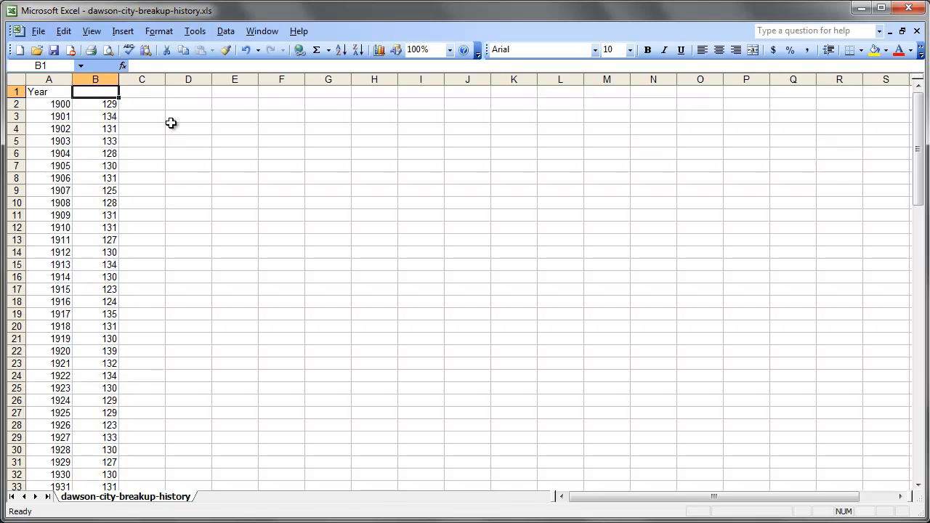
type("Julian Date")
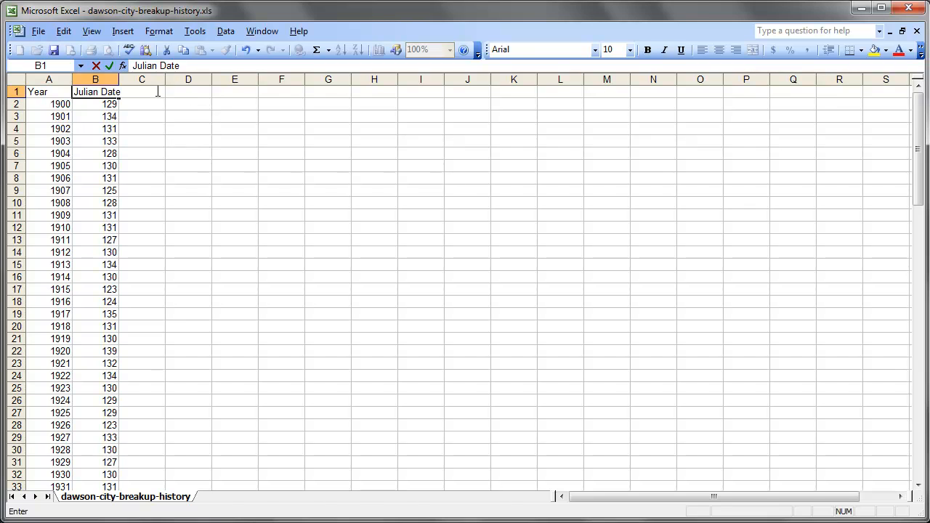
key("Return")
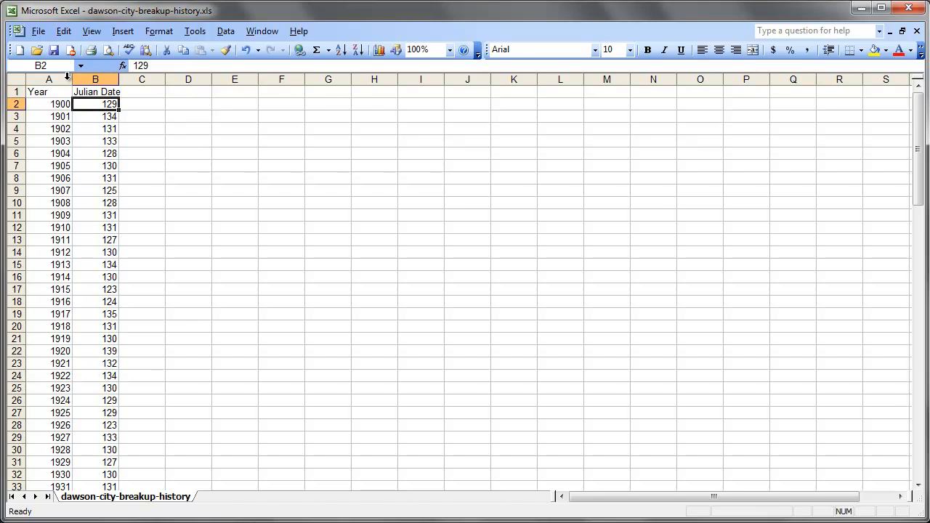
- Autofit the widths of the Year and Julian Date columns to their contents
left_click_drag(71, 80, 71, 80)
double_click(71, 80)
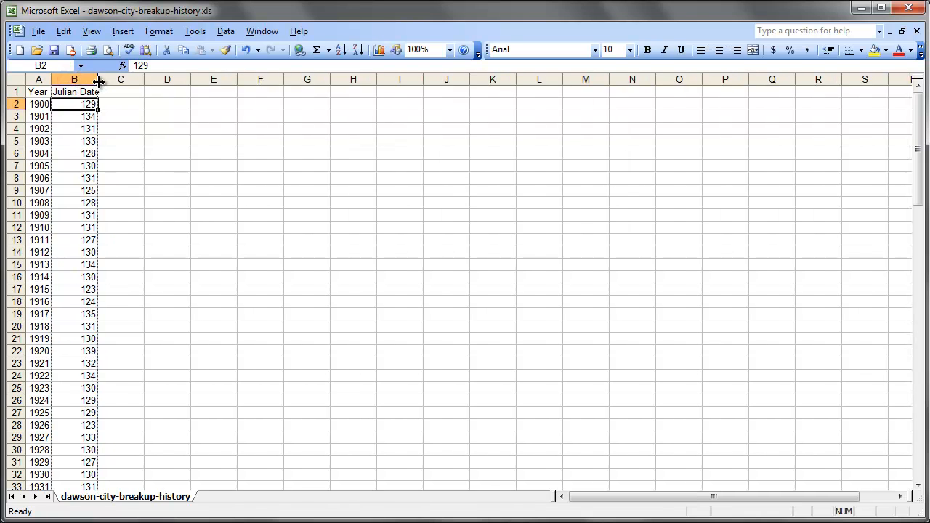
double_click(98, 80)
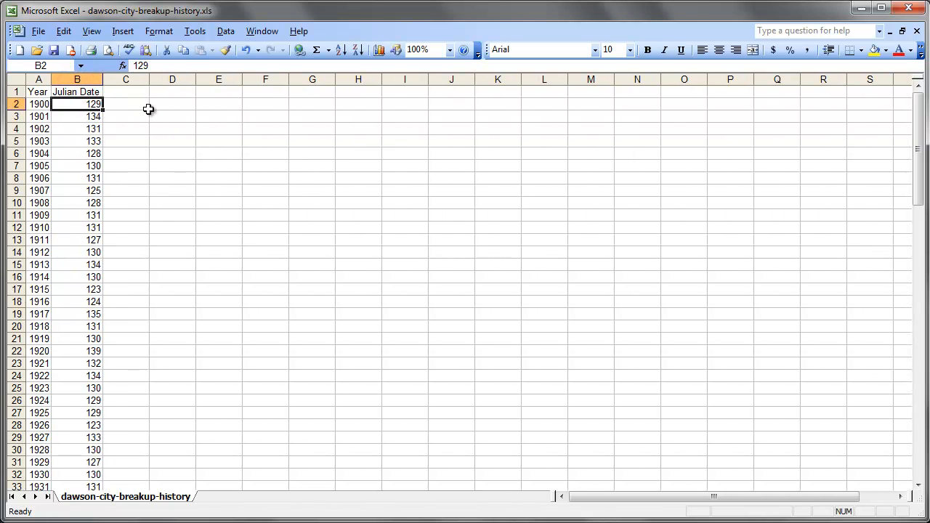
- Enter the column title Calculated Date in C1 and autofit column C to it
left_click(42, 104)
left_click(93, 105)
left_click(137, 88)
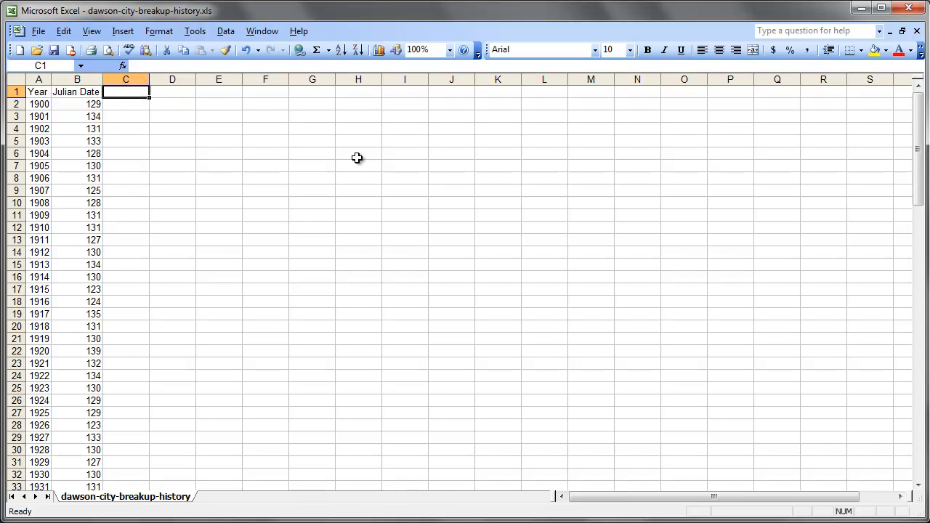
type("Calculat")
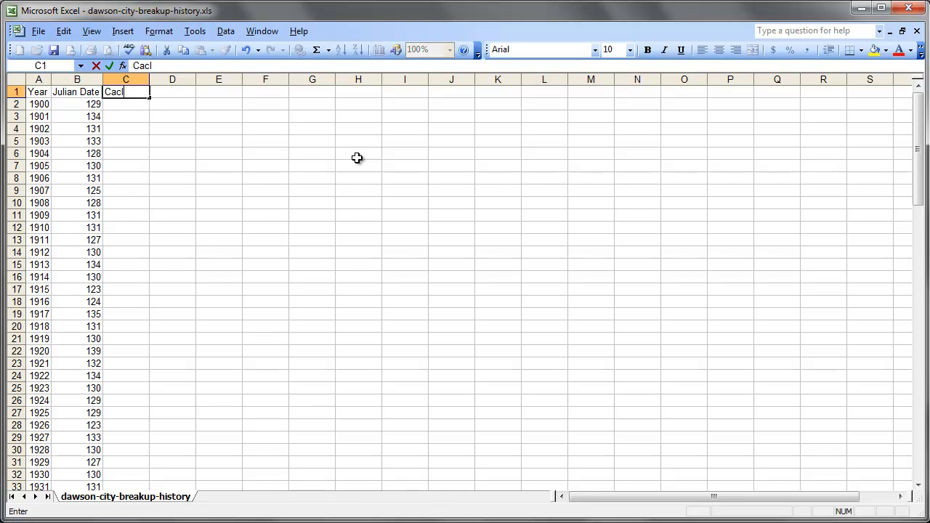
type("ed Date")
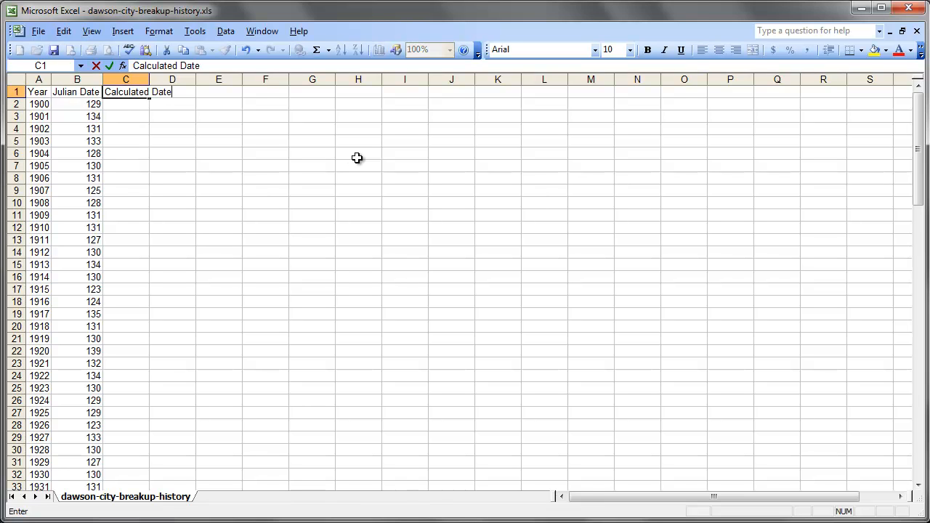
key("Return")
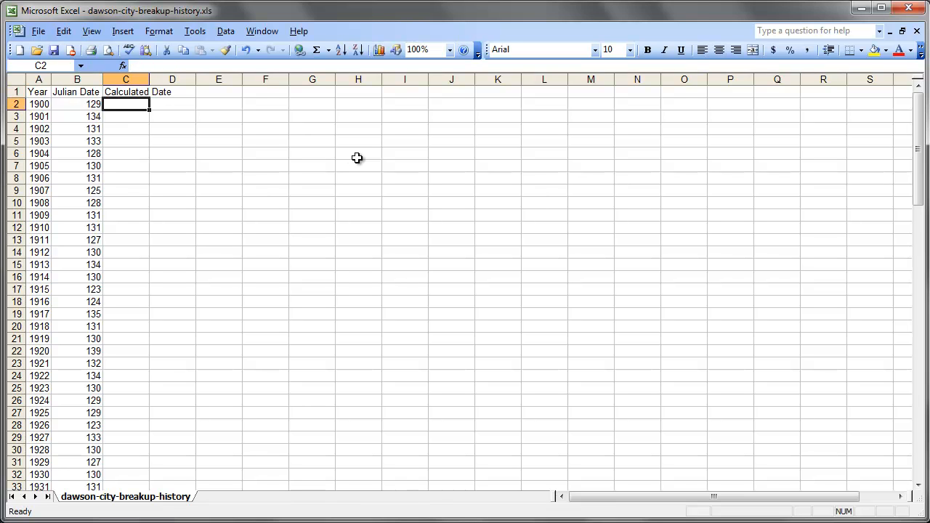
double_click(149, 79)
- Format the whole Calculated Date column as a Date of the type March 14, 2001, and select C2
left_click(152, 80)
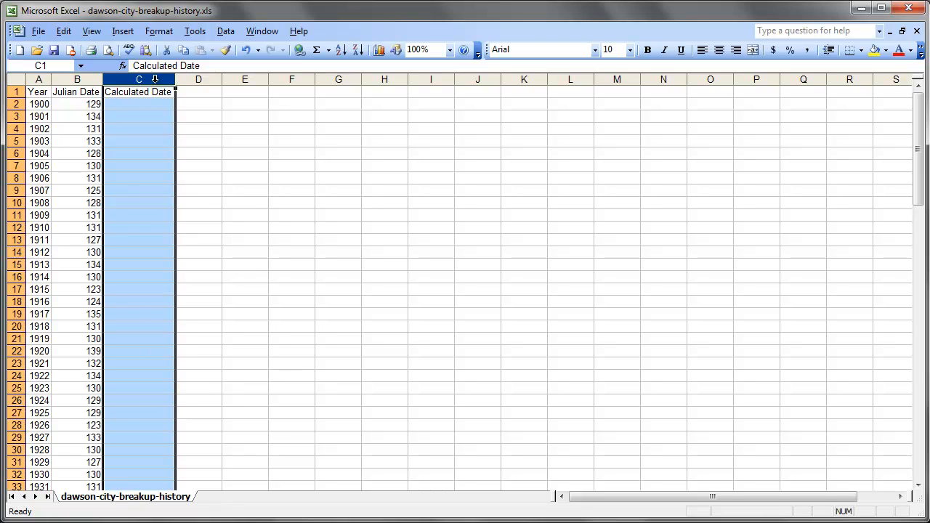
right_click(155, 79)
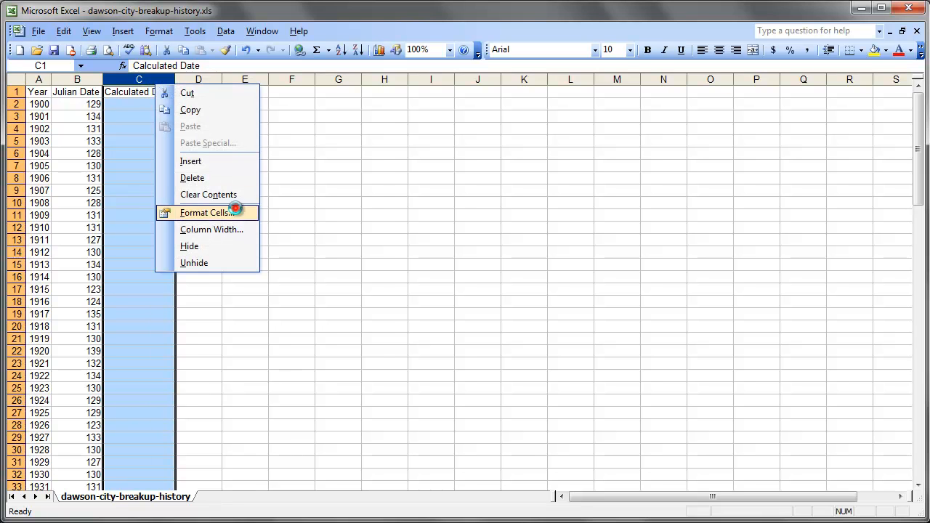
left_click(237, 210)
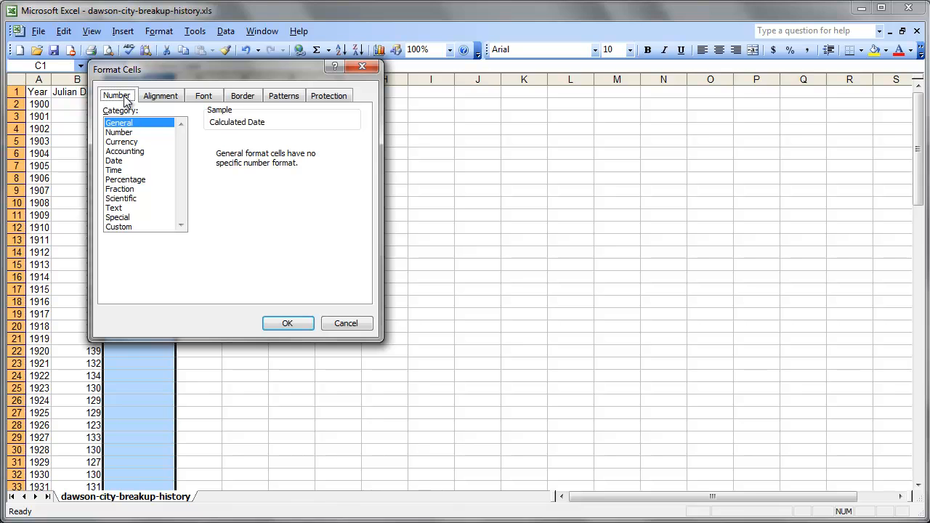
left_click(115, 161)
left_click(332, 210)
left_click(332, 210)
left_click(332, 209)
left_click(261, 202)
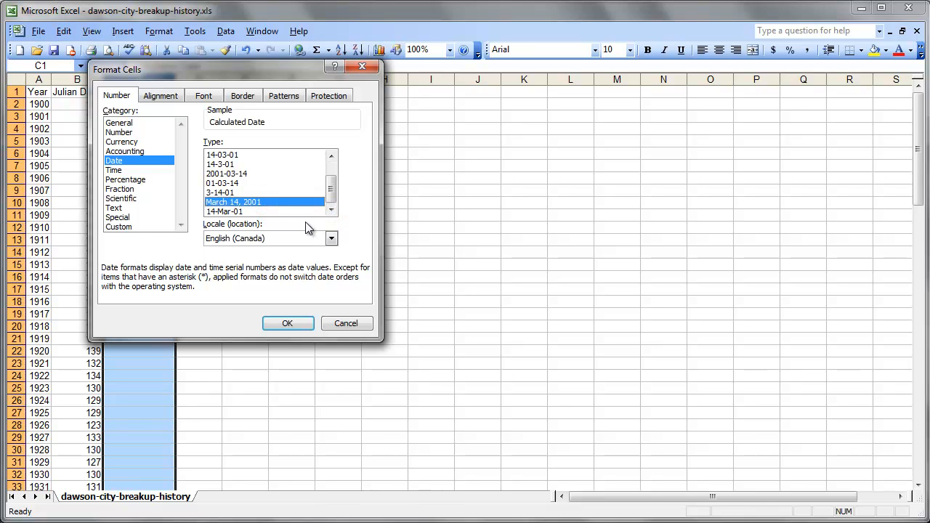
left_click(290, 323)
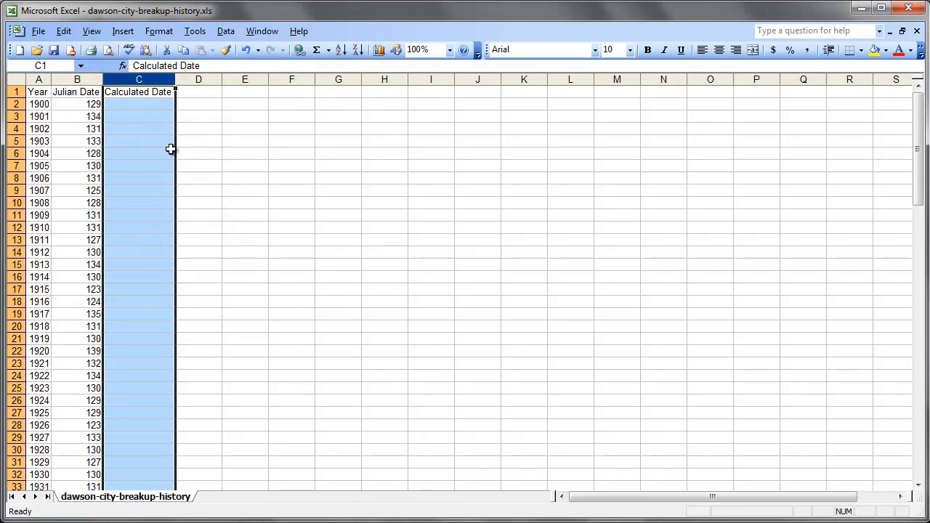
left_click(146, 104)
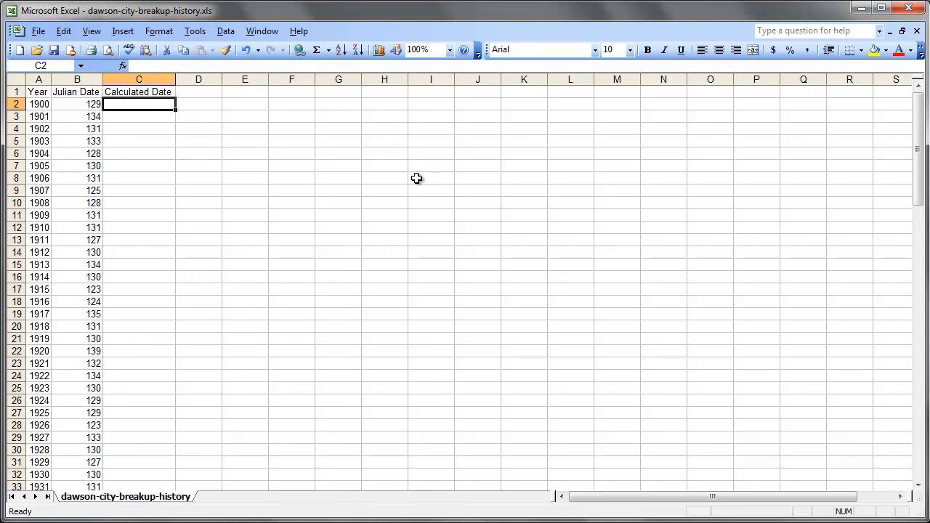
- Test the date format in C2 with the date February 1, 1900, and clear the cell
type("2/1/1900")
key("Return")
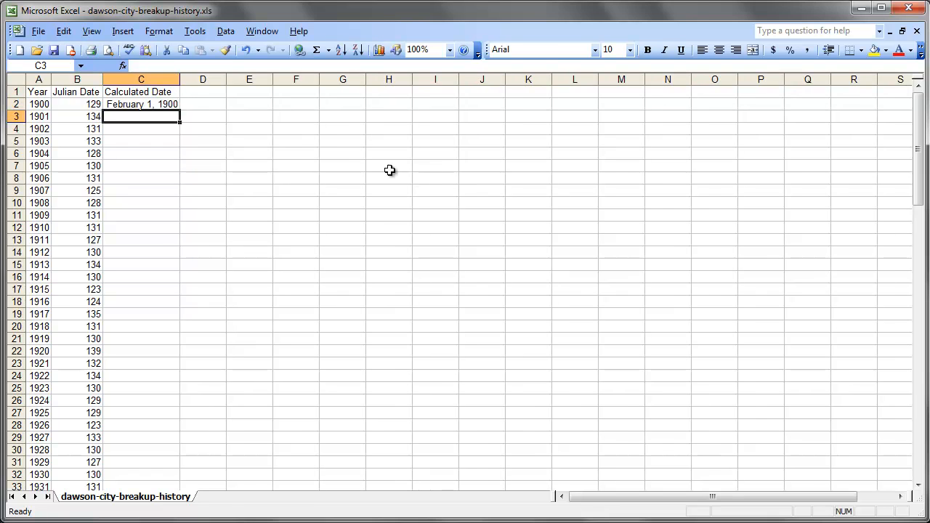
left_click(157, 105)
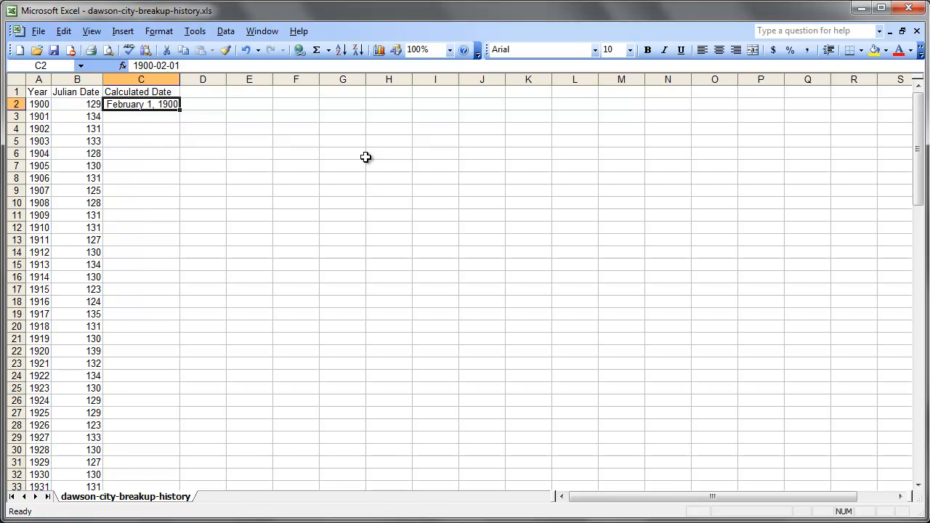
key("Delete")
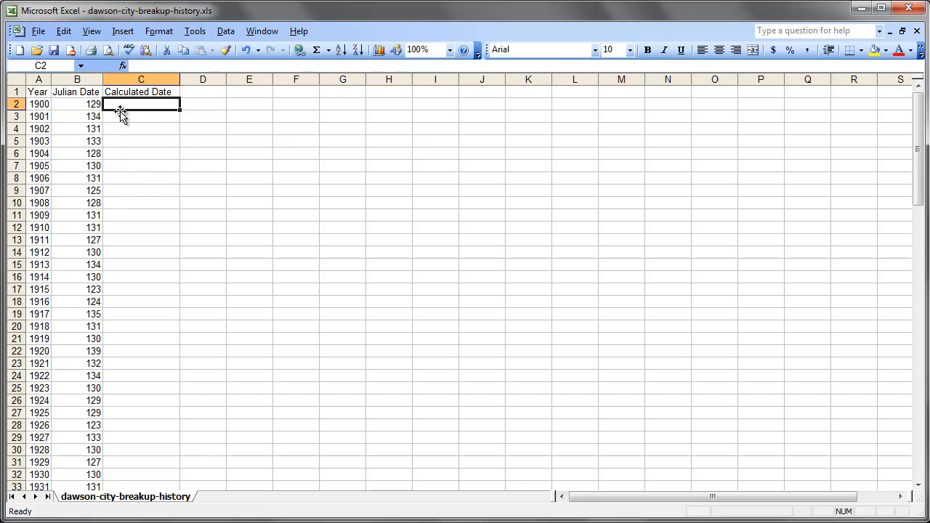
- Enter the Julian day numbers 129 in C2 and 134 in C3 of the Calculated Date column
left_click(93, 104)
left_click(162, 106)
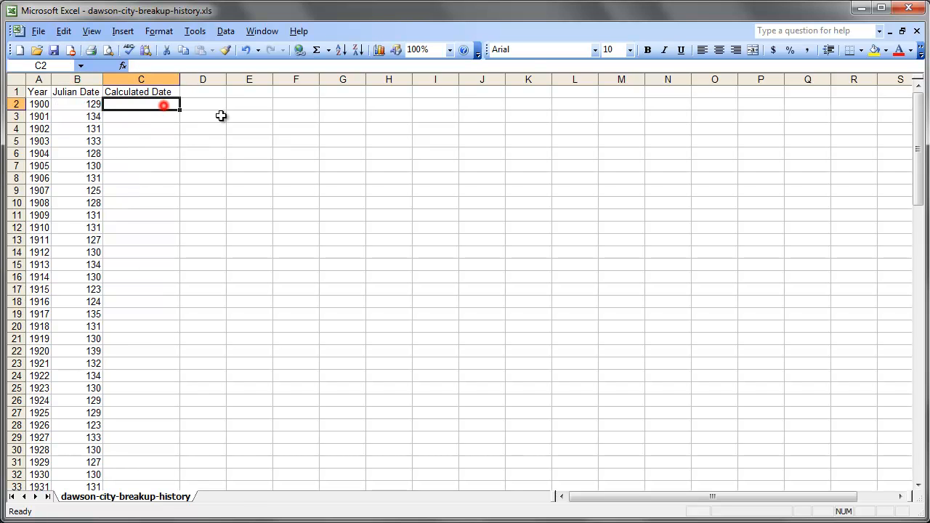
type("129")
key("Return")
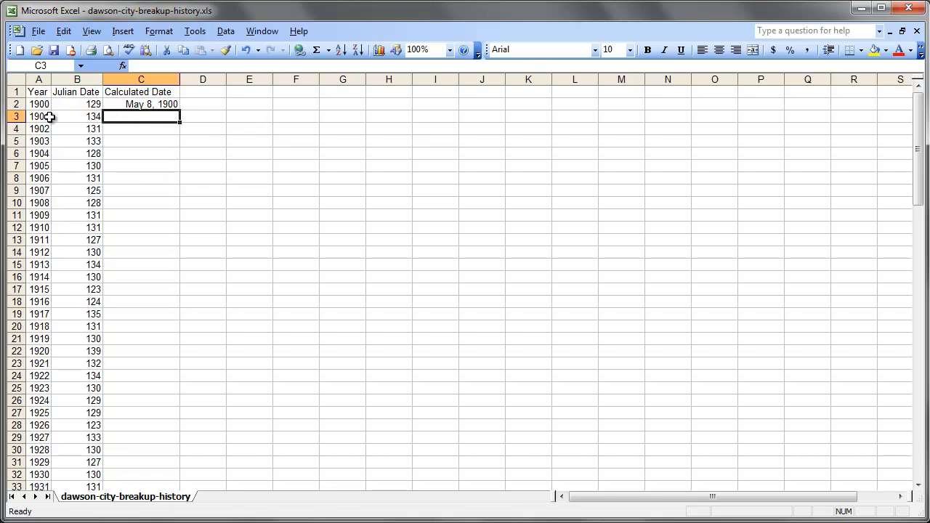
type("134")
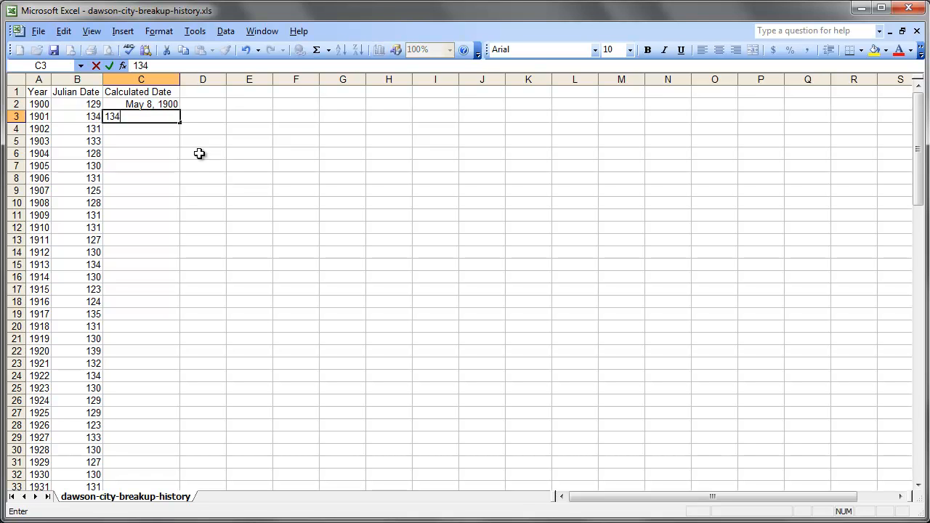
key("Return")
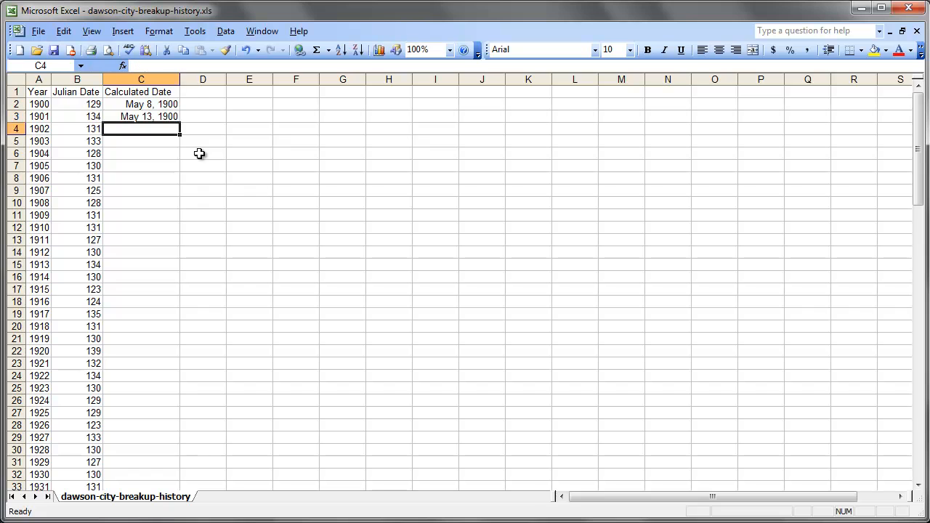
- Check C3 against its year and Julian date, and try replacing its content with 365+
left_click(146, 116)
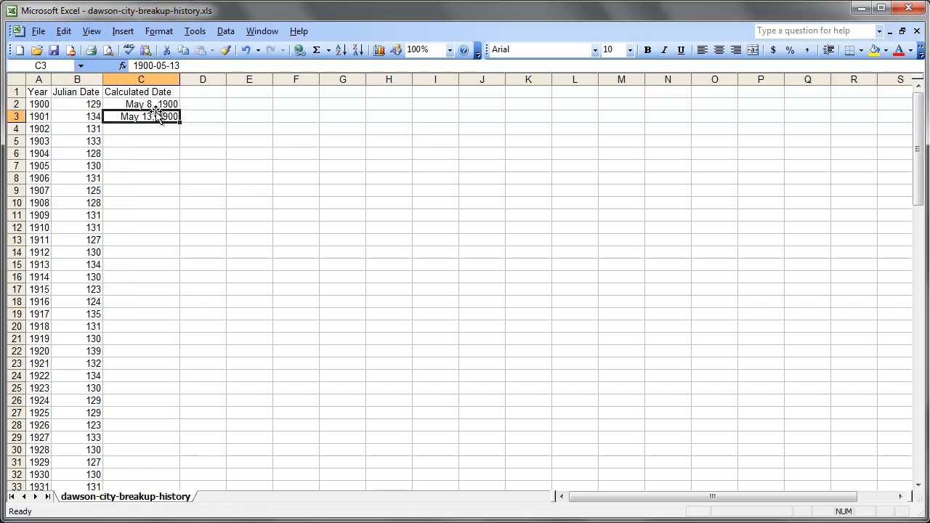
left_click(91, 117)
left_click(151, 120)
left_click(41, 106)
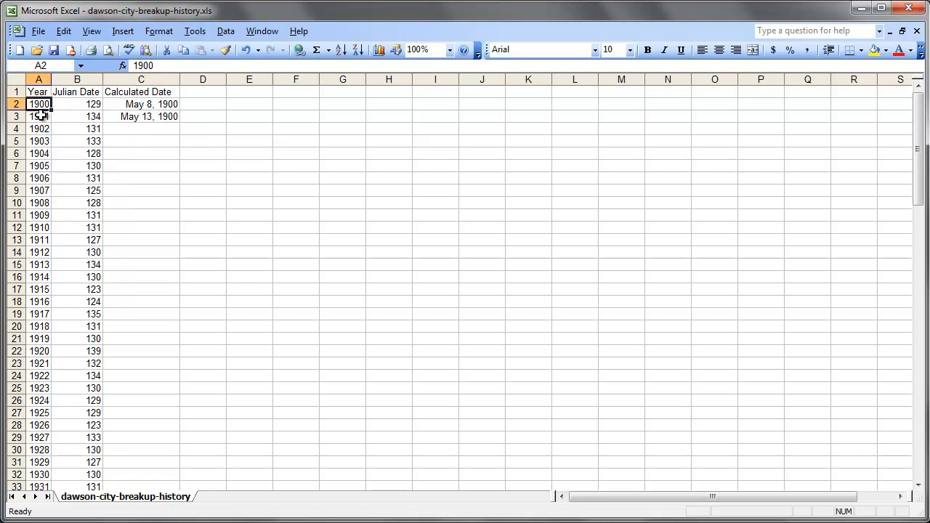
left_click(40, 115)
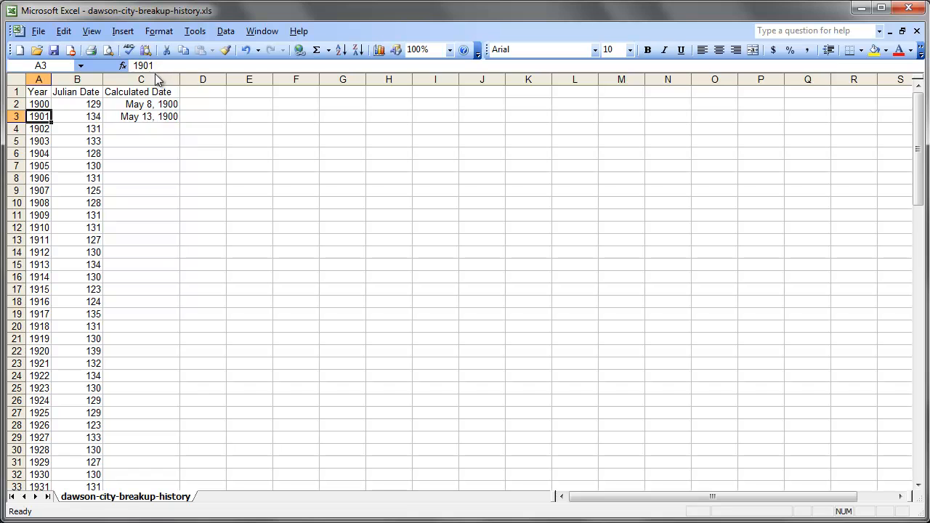
left_click(167, 116)
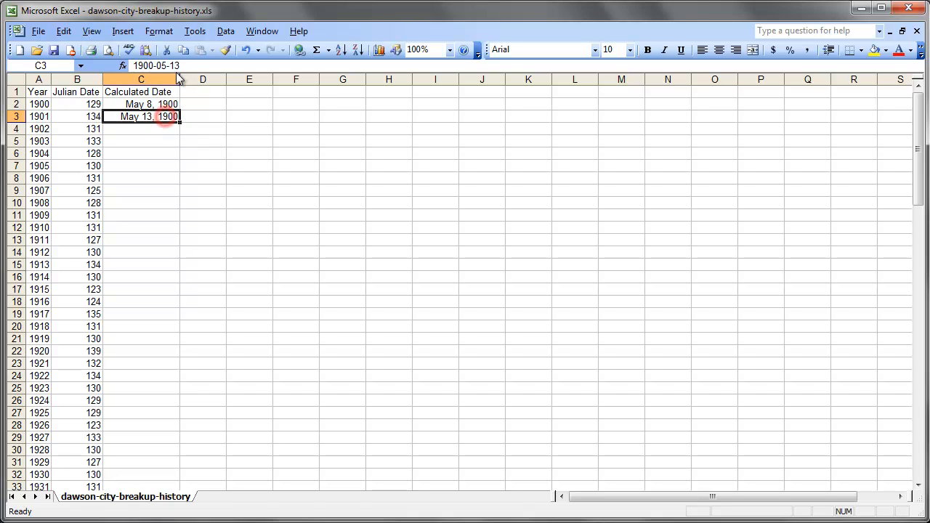
double_click(189, 66)
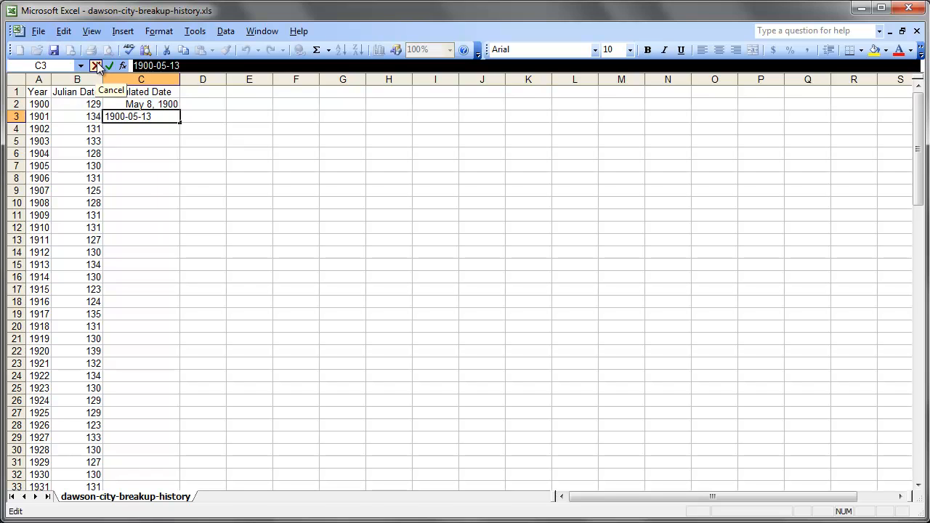
type("365+")
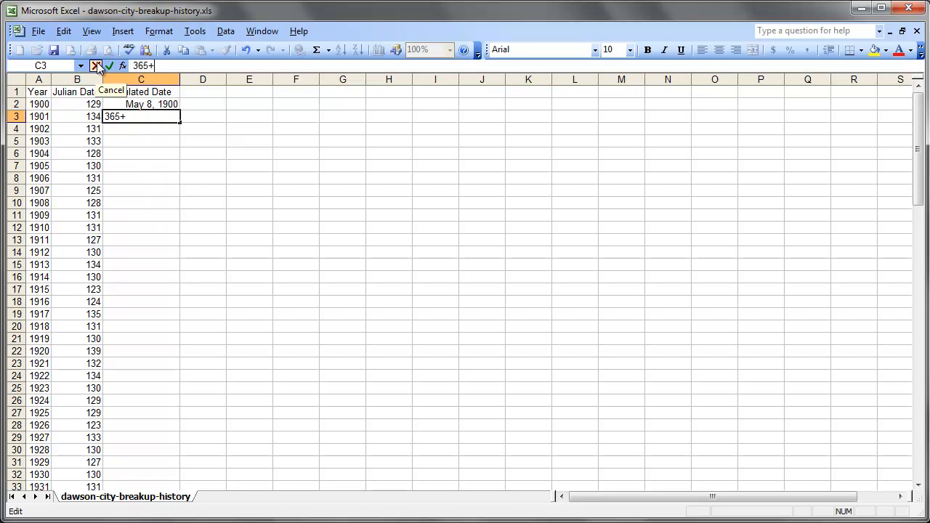
left_click(89, 116)
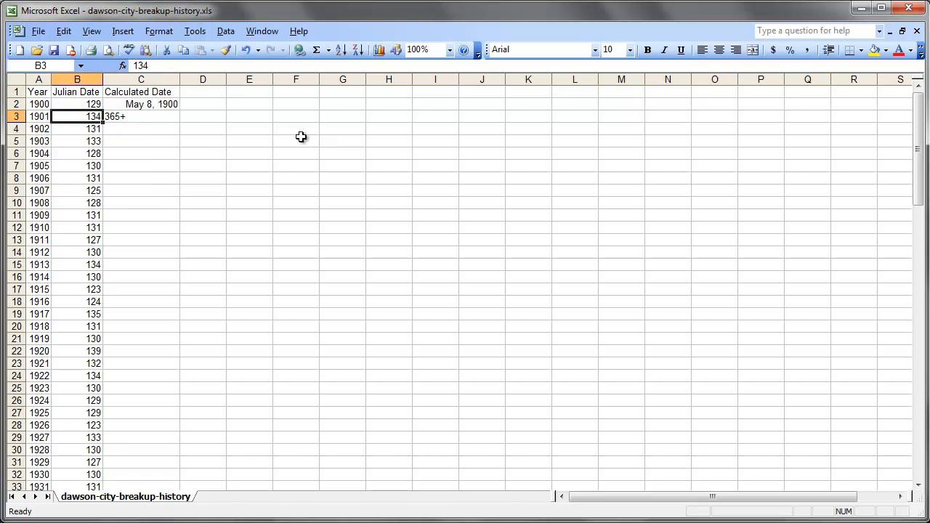
left_click(164, 65)
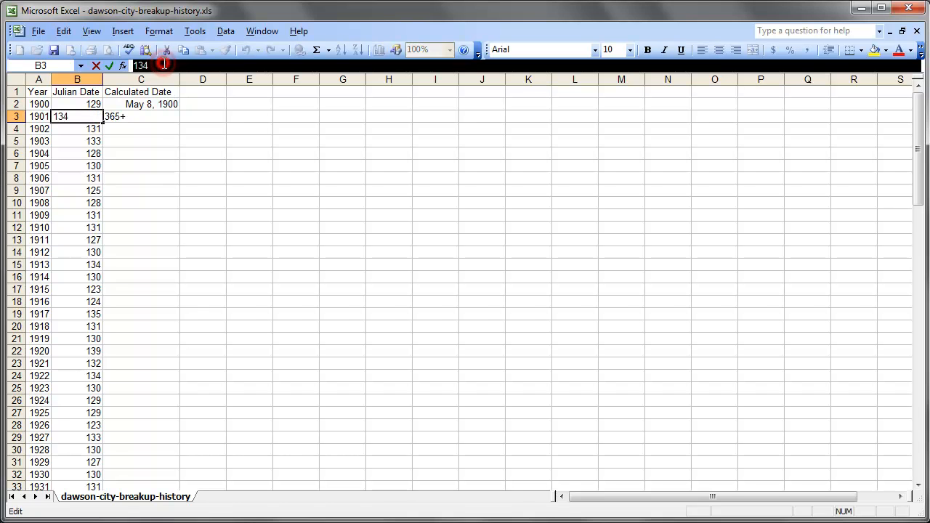
left_click(158, 116)
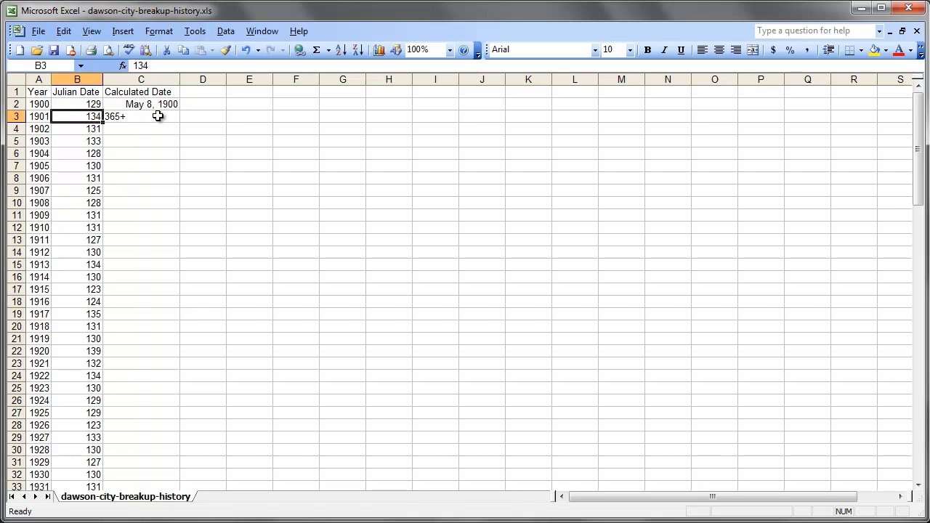
- Replace the content of C3 with the formula =365+B3 and select the cell to review it
left_click(165, 66)
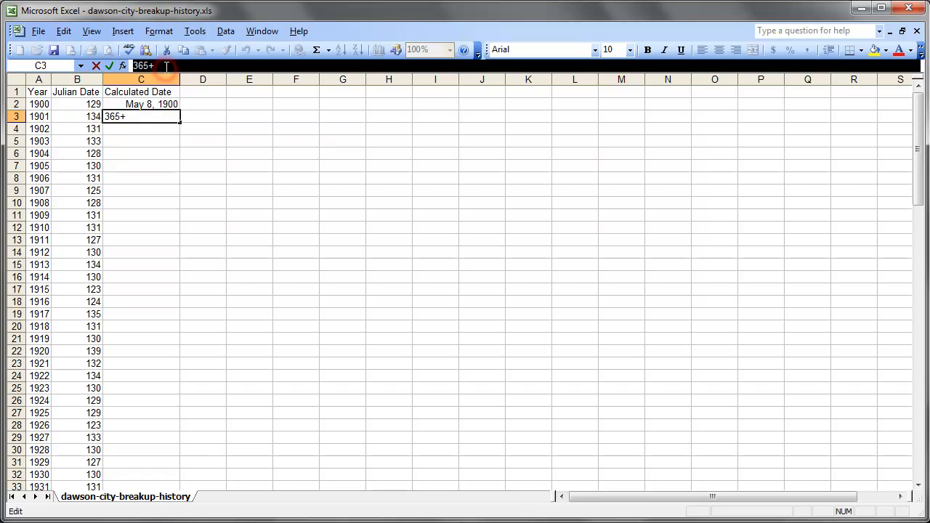
type("=365+")
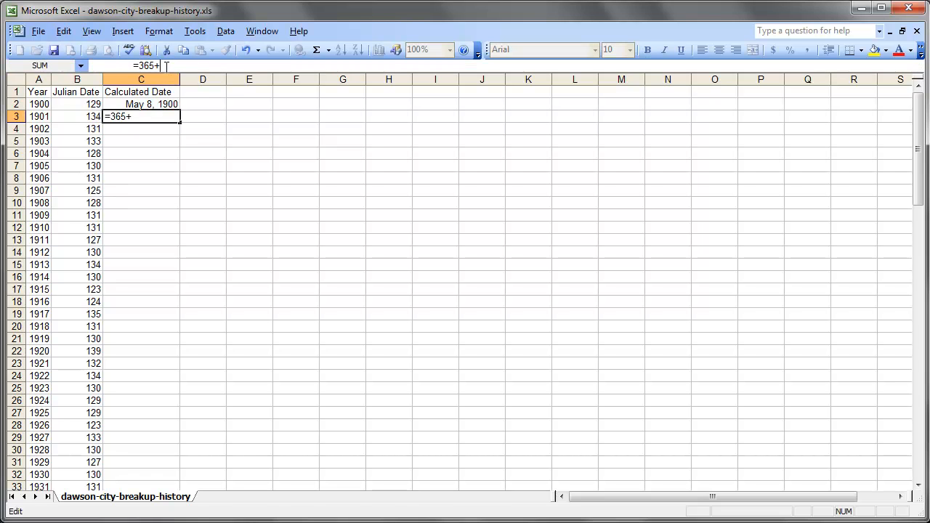
left_click(76, 117)
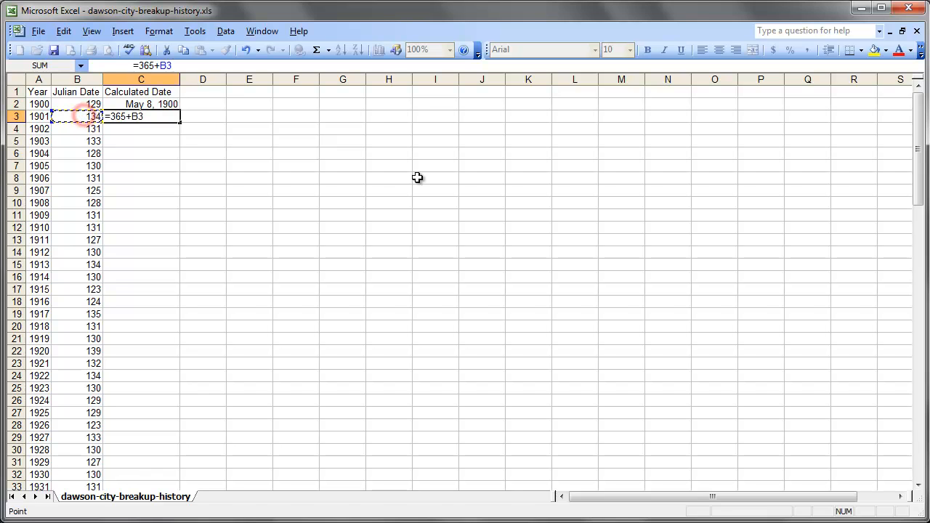
key("Return")
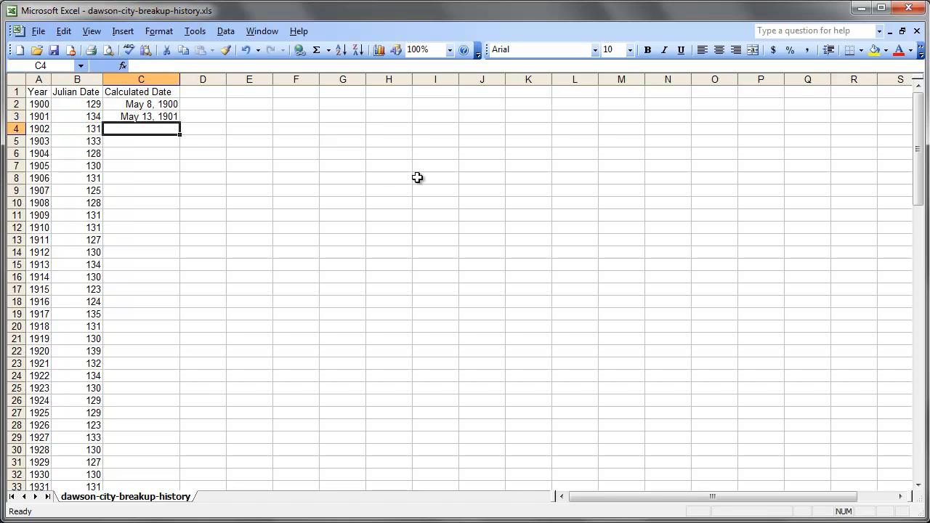
left_click(158, 116)
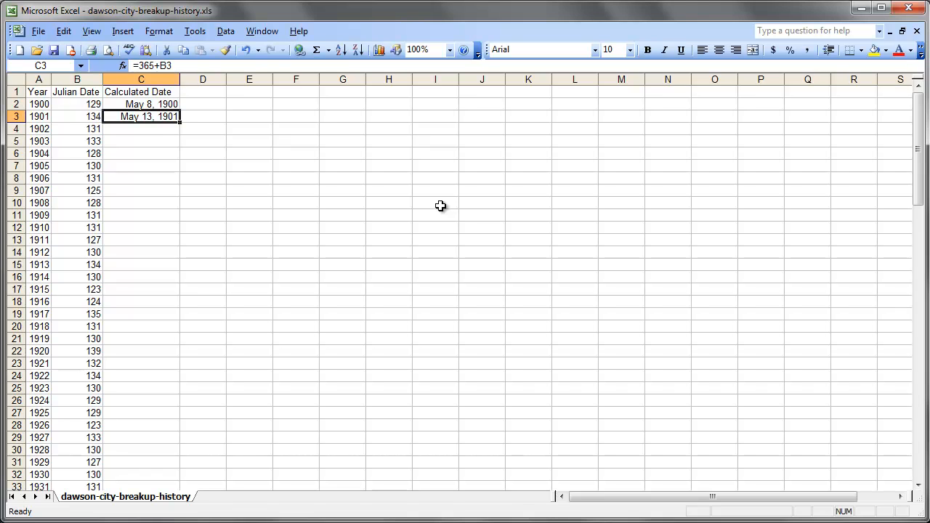
- Enter the formula =2*365+B4 in C4 for the 1902 breakup date and select the cell
left_click(156, 130)
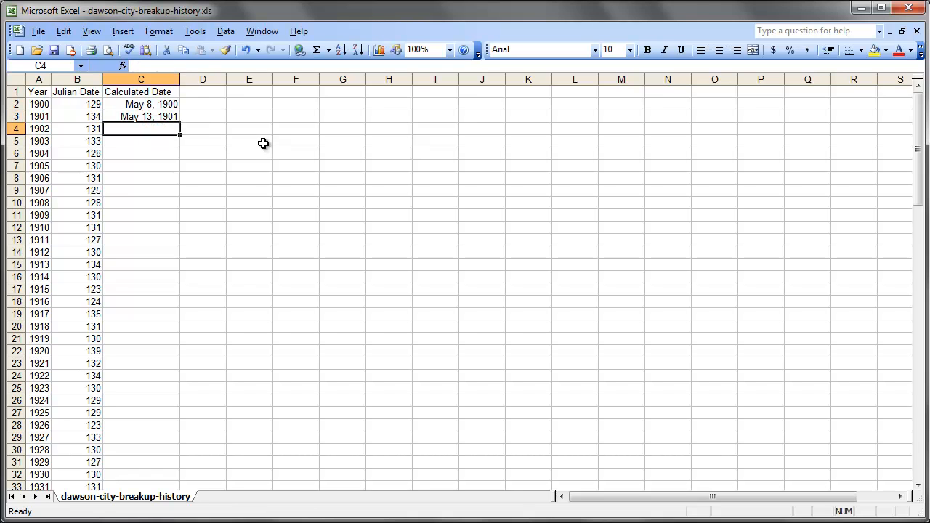
type("=2*")
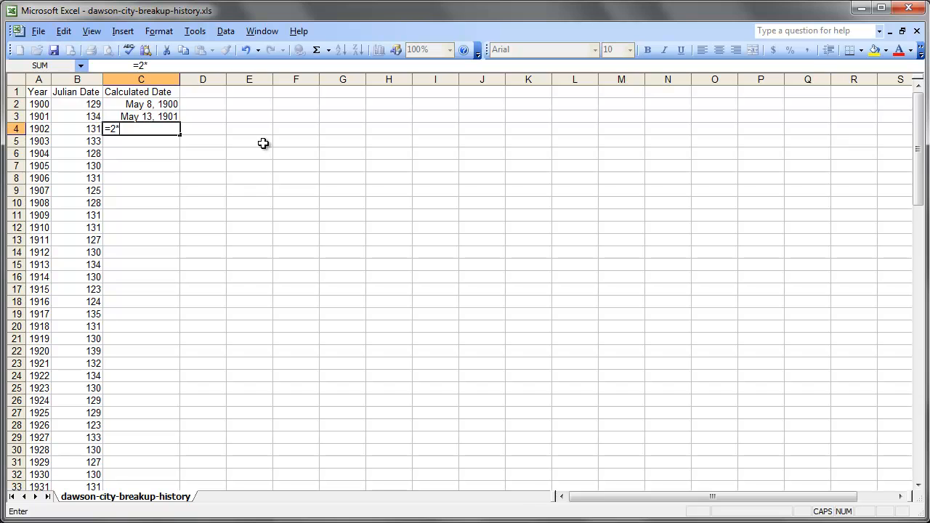
type("365+")
left_click(91, 129)
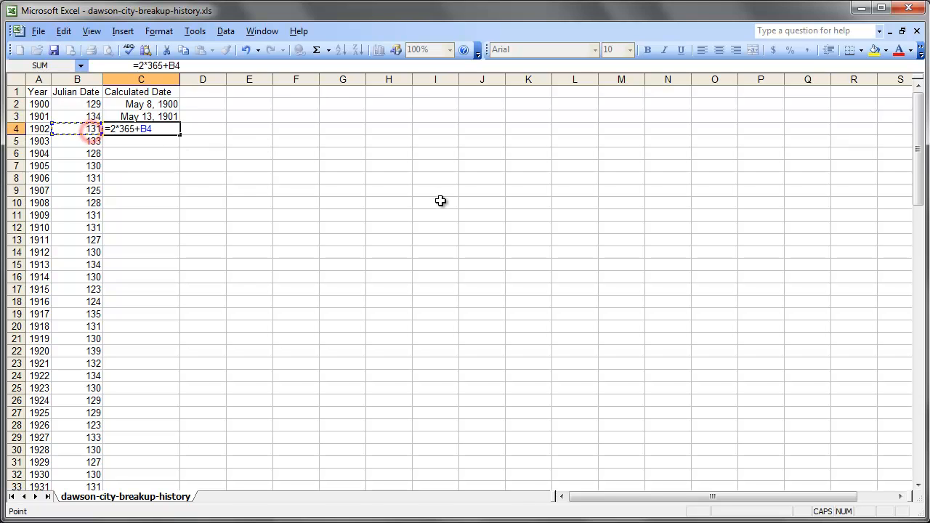
key("Return")
left_click(136, 128)
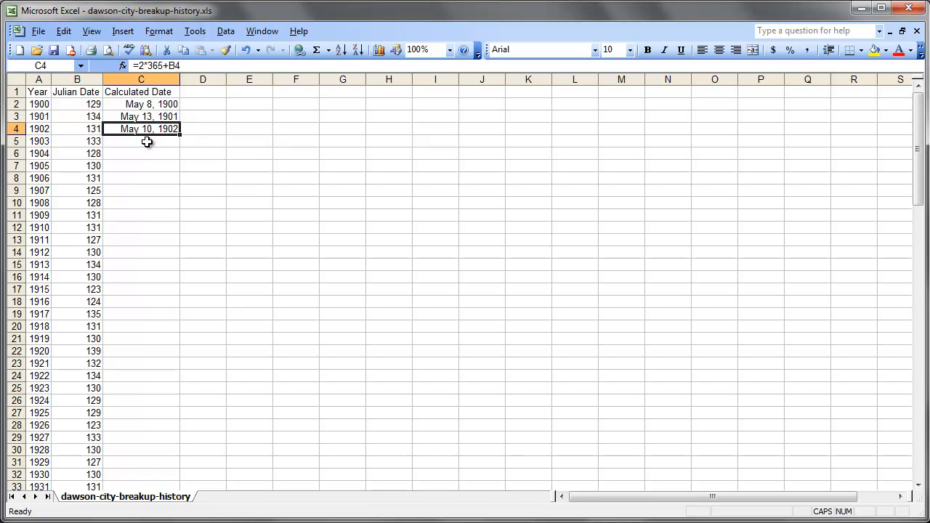
- Examine the empty Calculated Date cells C5 to C7 alongside their years in A5 to A7
left_click(145, 142)
left_click(161, 156)
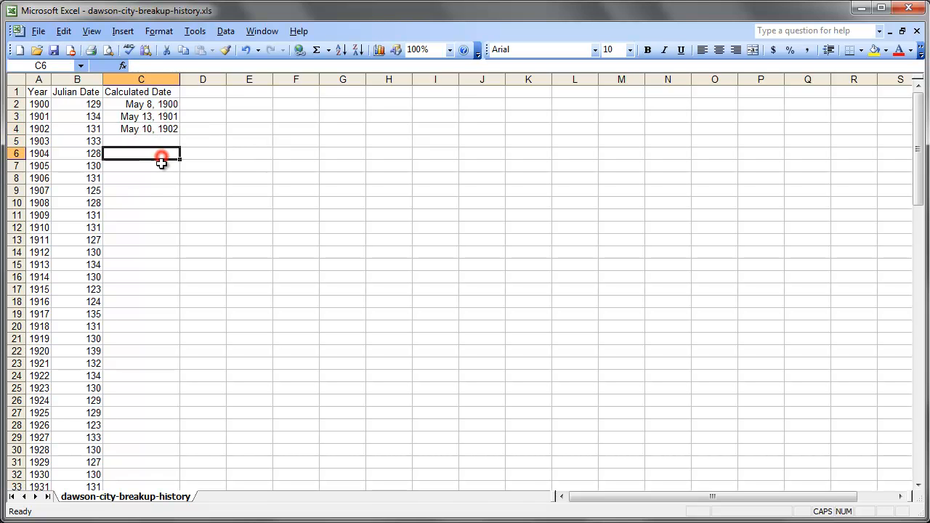
left_click(160, 165)
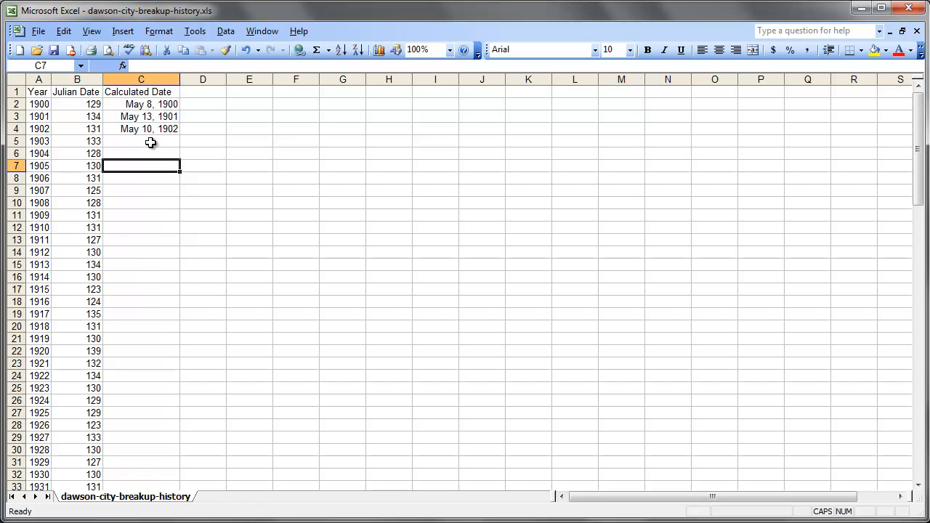
left_click(151, 142)
left_click(43, 141)
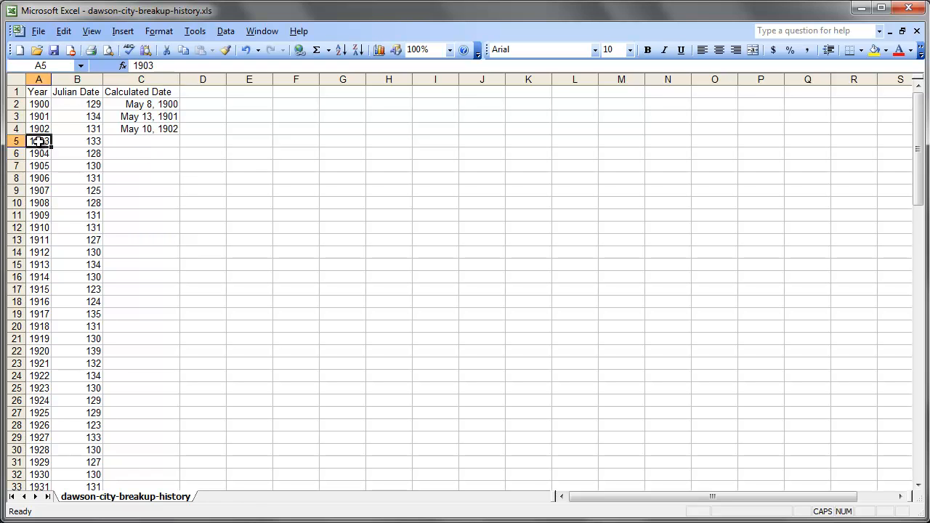
left_click(130, 155)
left_click(44, 153)
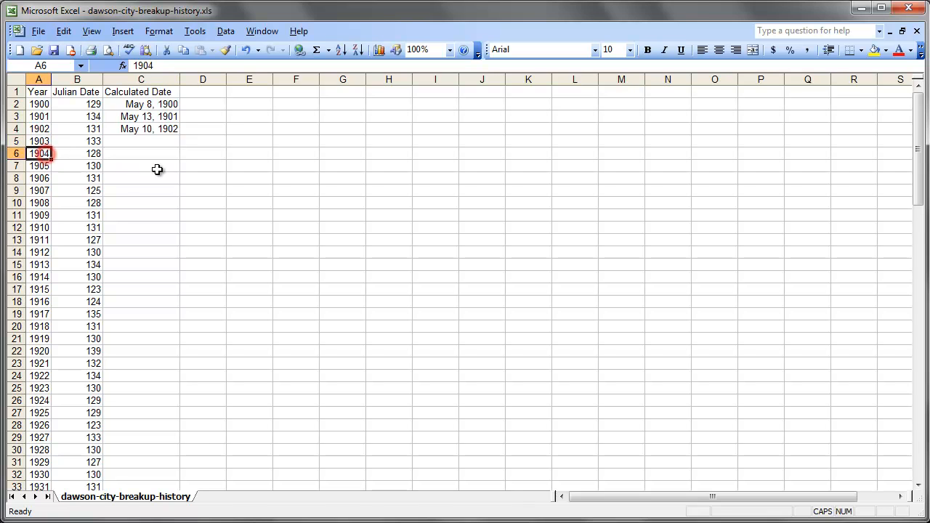
left_click(158, 165)
left_click(41, 166)
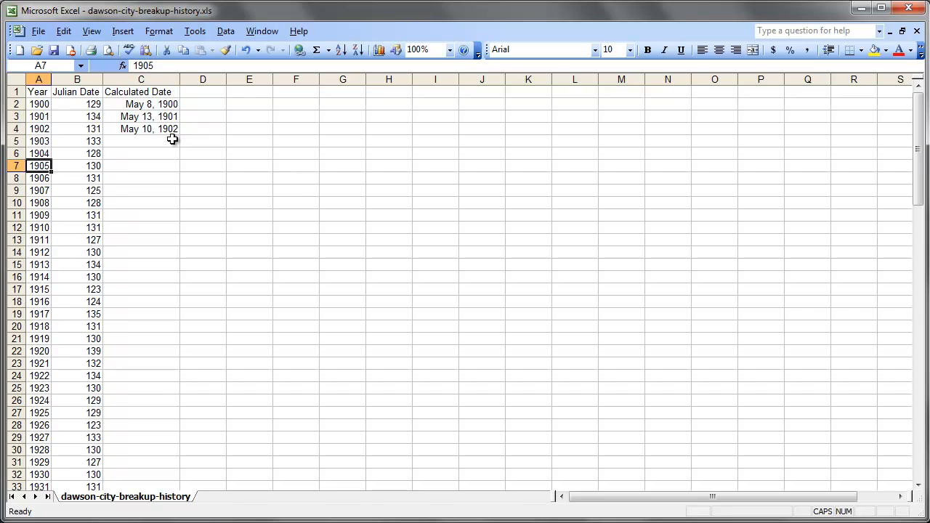
left_click(43, 143)
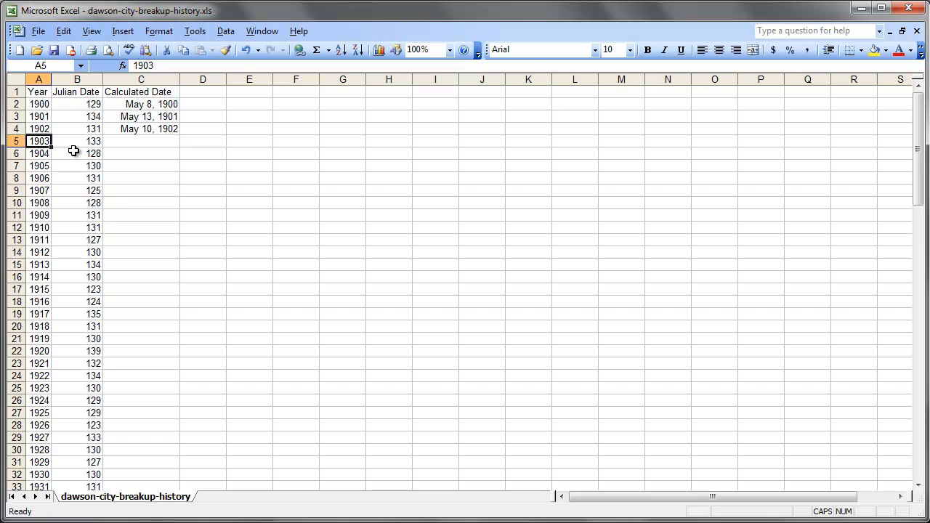
- Enter the general formula =(A5-1900)*365.25+B5 in C5 for the 1903 breakup date and select the cell
left_click(144, 142)
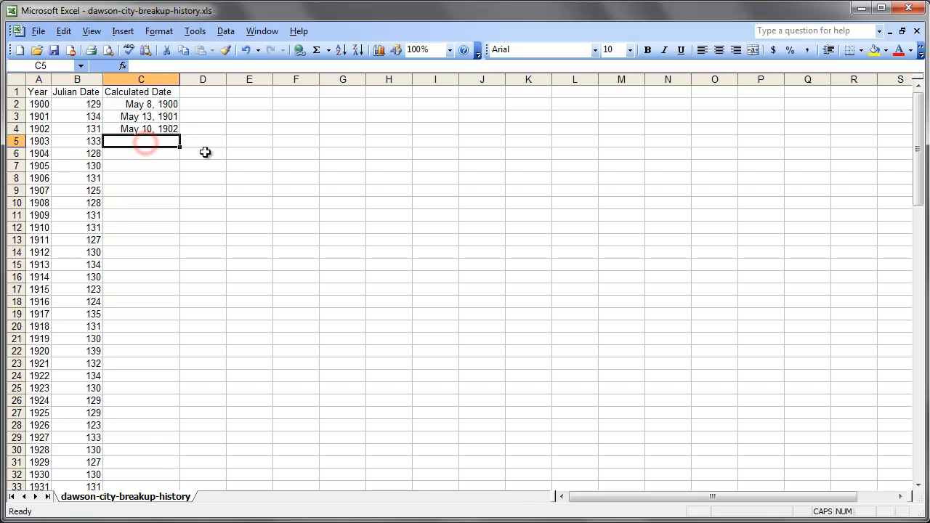
type("=")
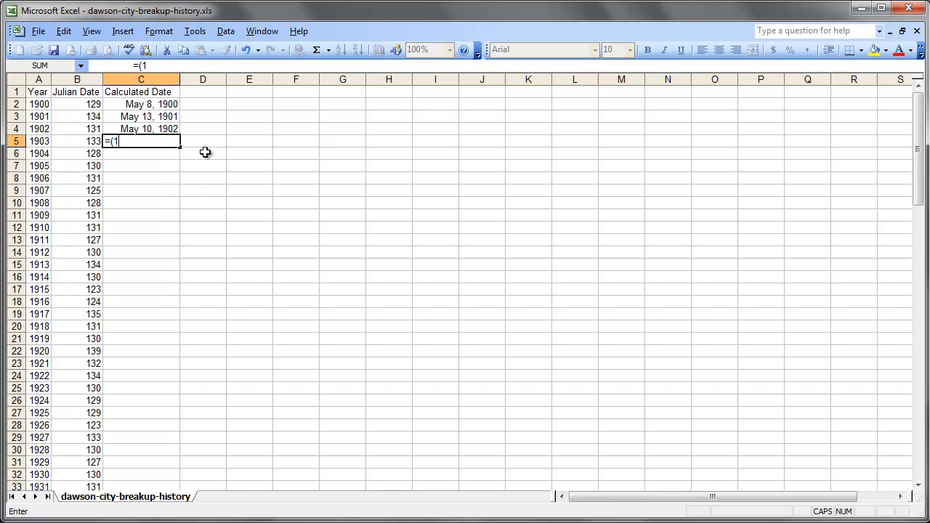
type("(")
left_click(45, 142)
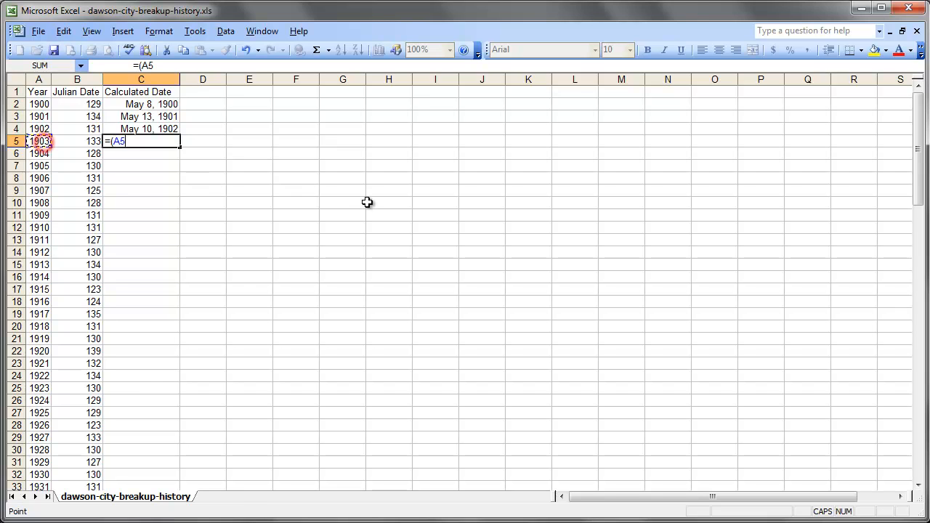
type("-1900)*365.25+")
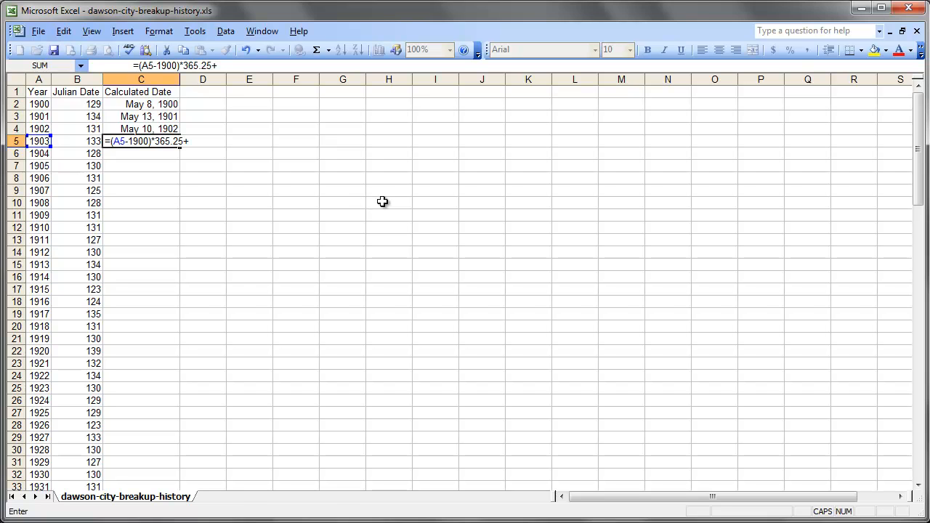
left_click(83, 141)
key("Return")
left_click(161, 140)
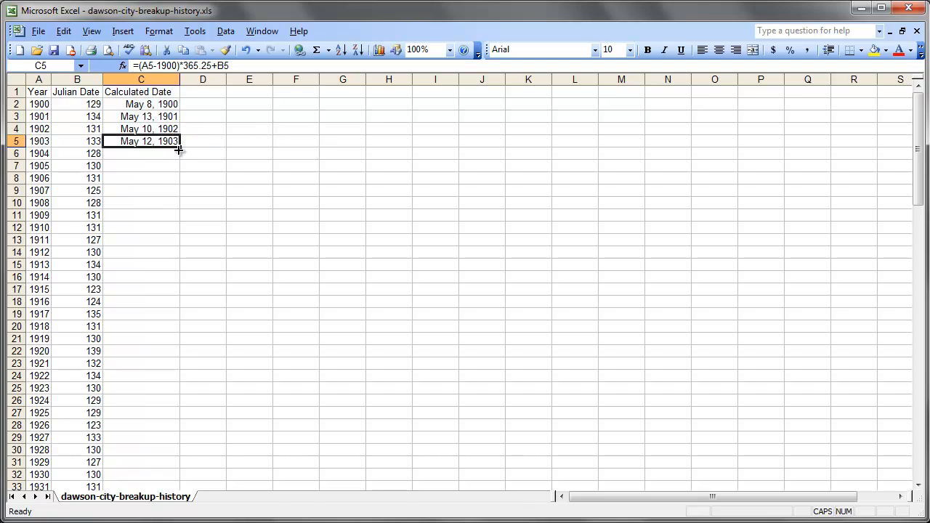
- Copy the C5 formula upward over C2 to C4 and review the dates in C2 to C5
left_click_drag(182, 147, 181, 108)
left_click(166, 105)
left_click(169, 116)
left_click(165, 129)
left_click(165, 142)
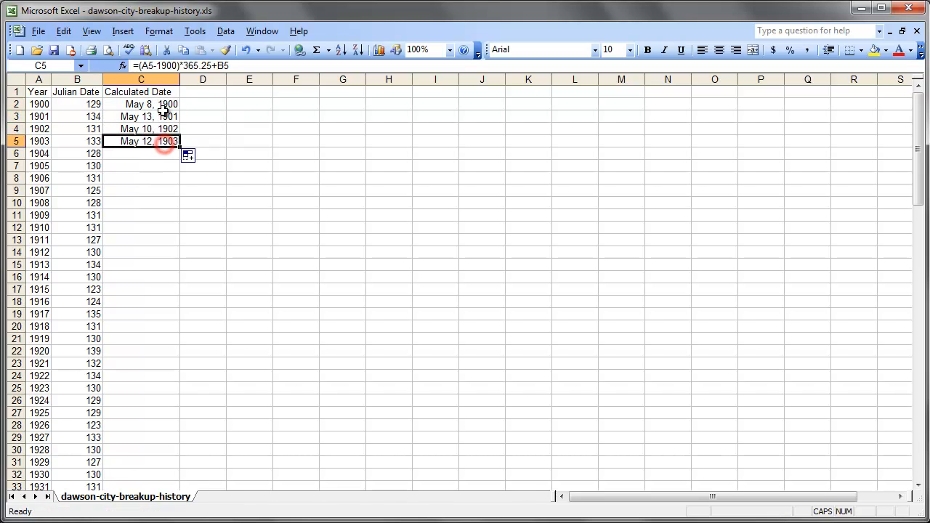
left_click(164, 105)
left_click(167, 141)
- Fill the C5 formula down to C108 and check the calculated dates for 2006, 1979 and 1987
left_click_drag(179, 146, 179, 379)
left_click(163, 377)
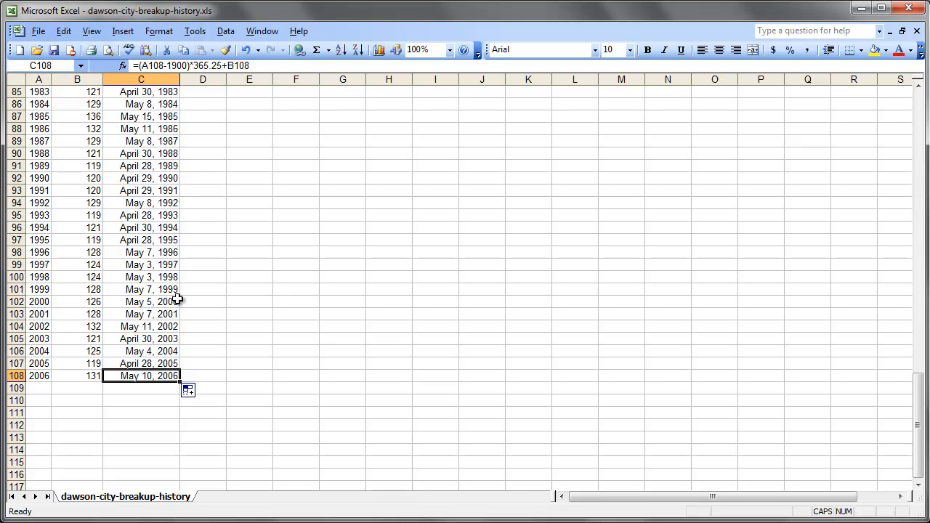
scroll(172, 169, "up", 4)
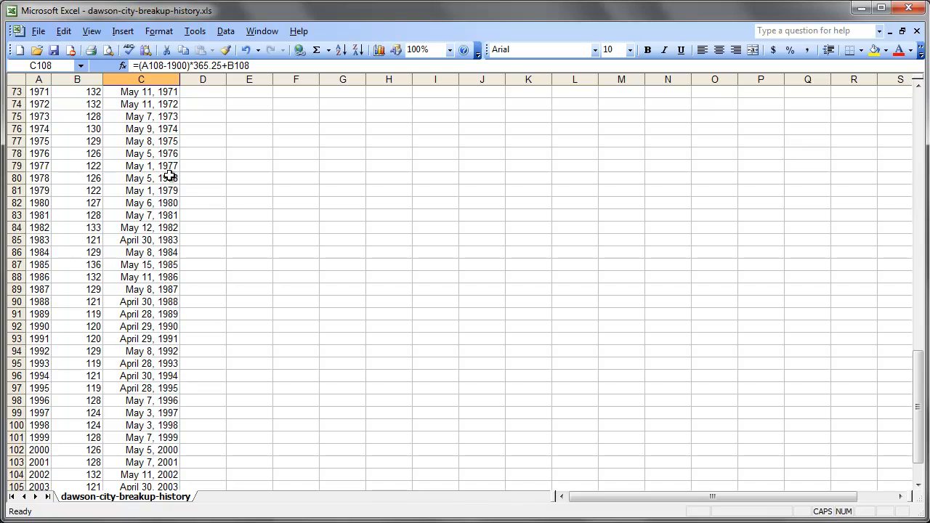
left_click(165, 190)
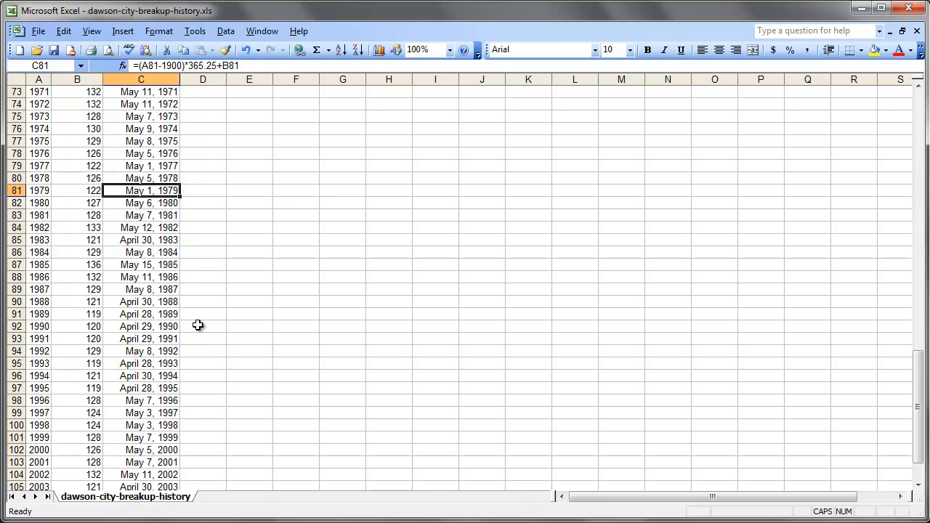
left_click(171, 289)
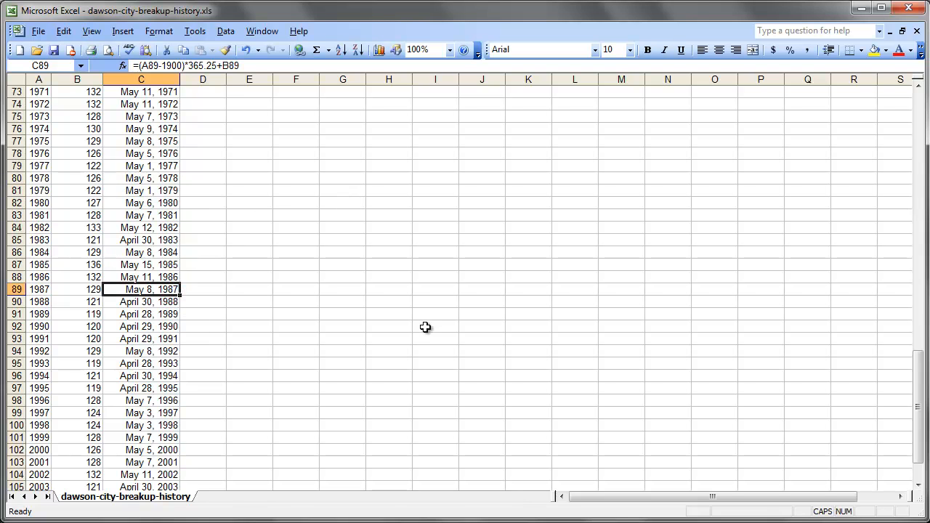
scroll(425, 327, "up", 20)
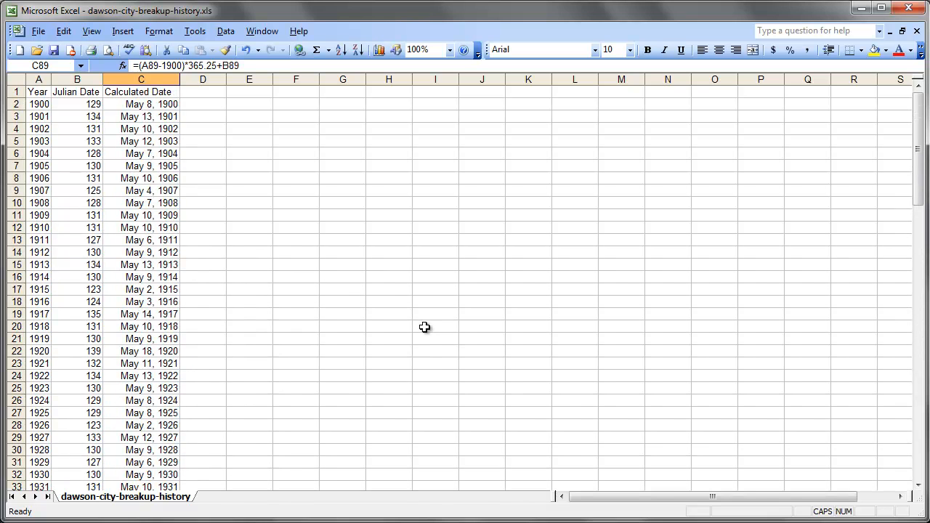
- Add a one-day correction to the formula in C2, making it =(A2-1900)*365.25+B2+1
left_click(168, 106)
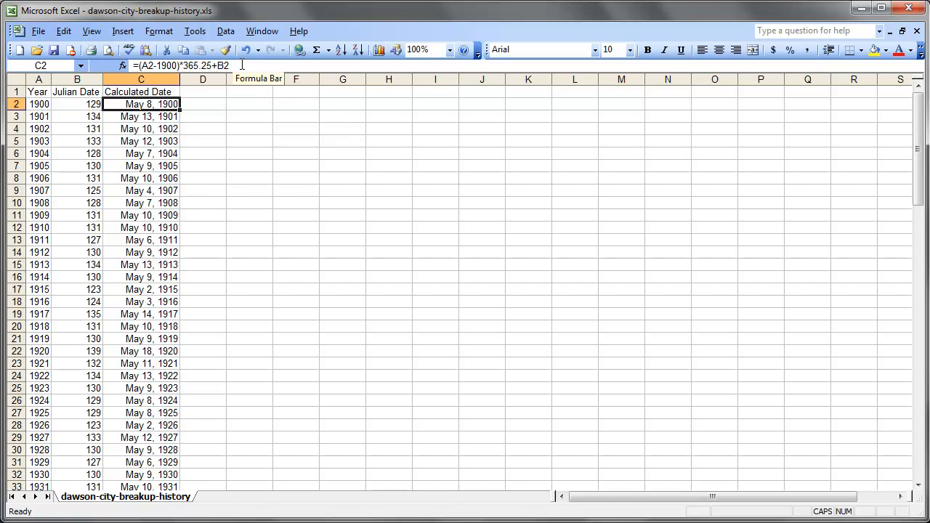
left_click_drag(154, 126, 155, 120)
left_click(156, 108)
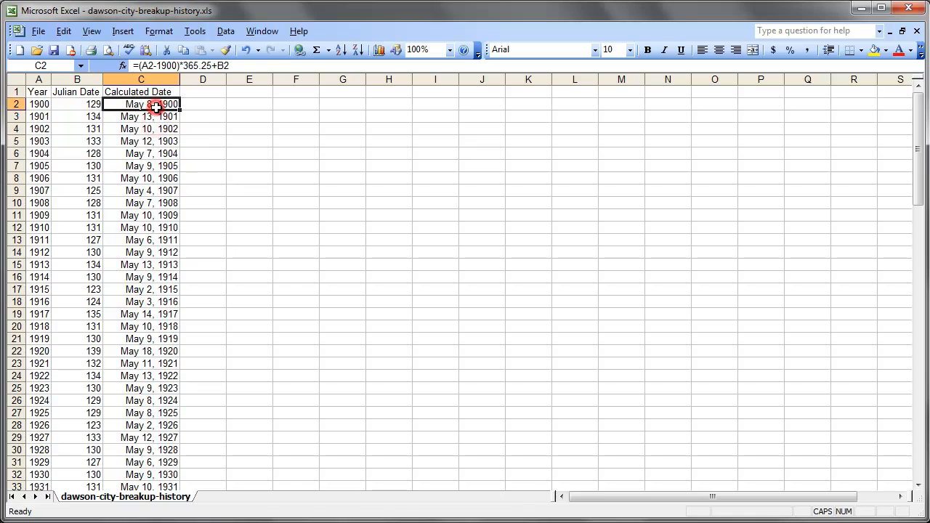
left_click(283, 67)
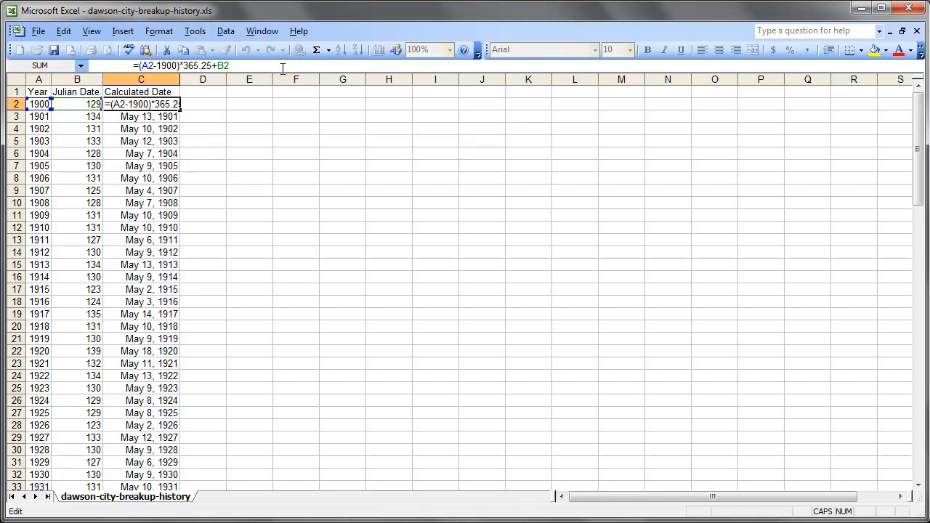
type("+")
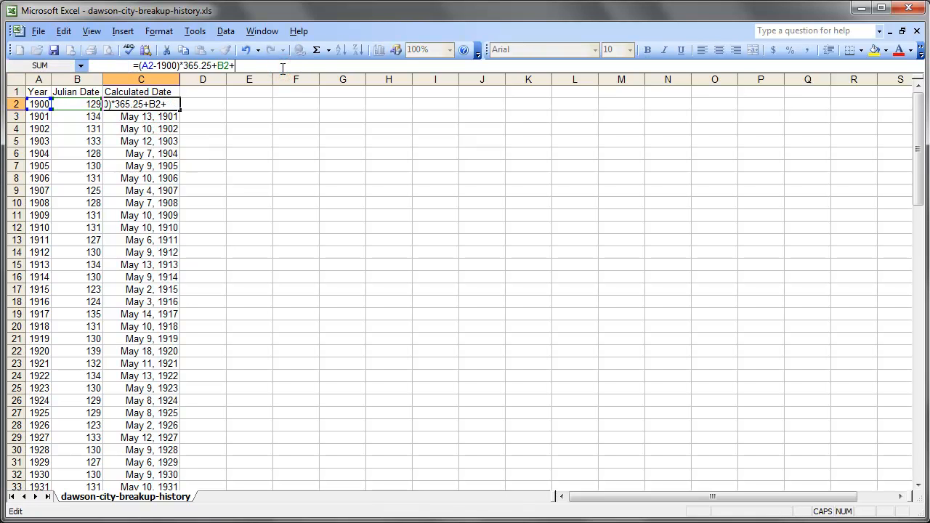
type("1")
key("Return")
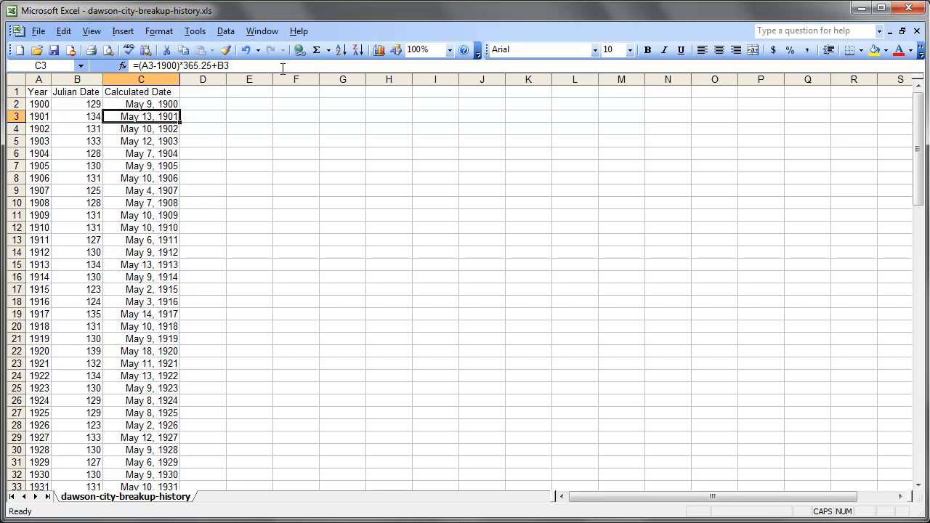
- Fill the corrected C2 formula down to C108 and check the calculated dates for 1979 and 1987
left_click(149, 104)
left_click_drag(188, 112, 160, 402)
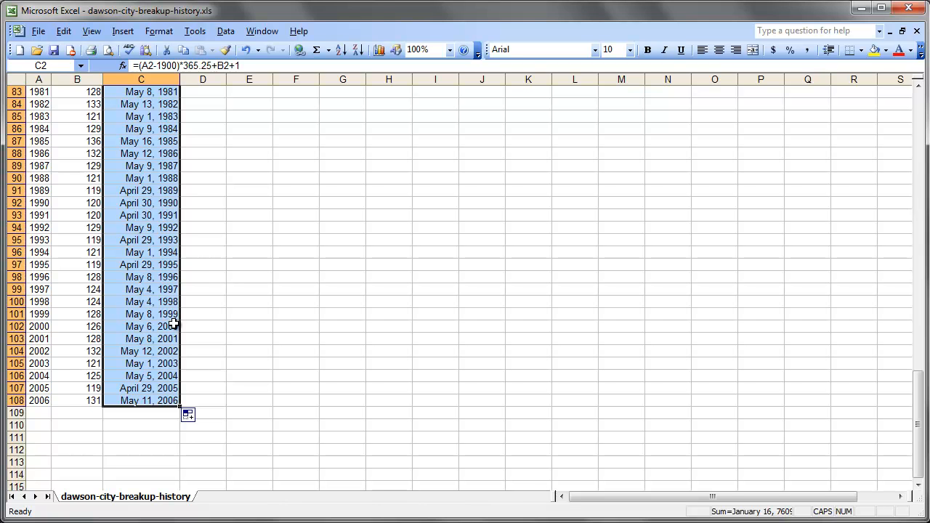
scroll(130, 197, "up", 4)
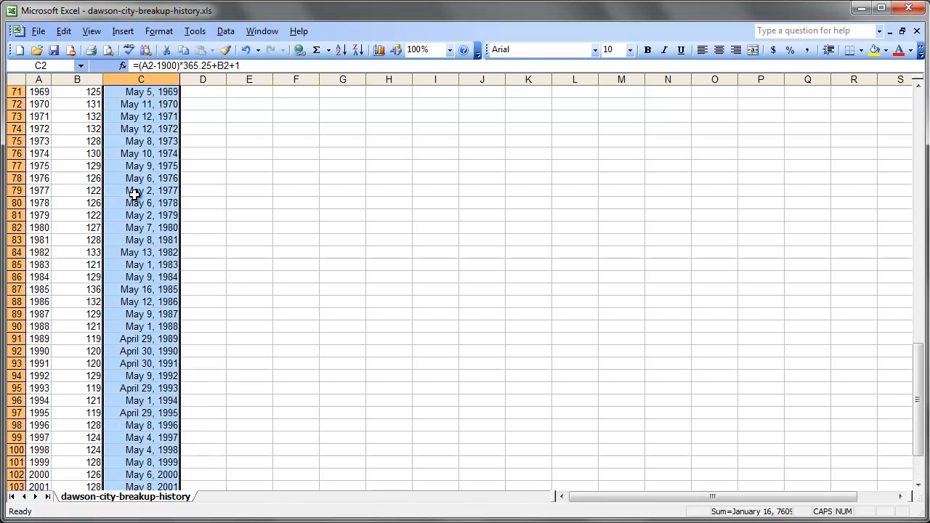
left_click(141, 216)
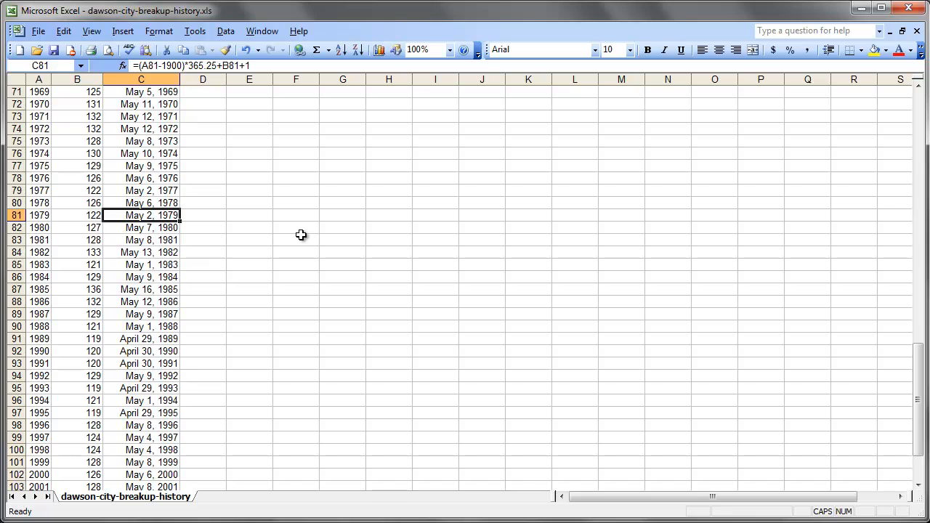
left_click(173, 314)
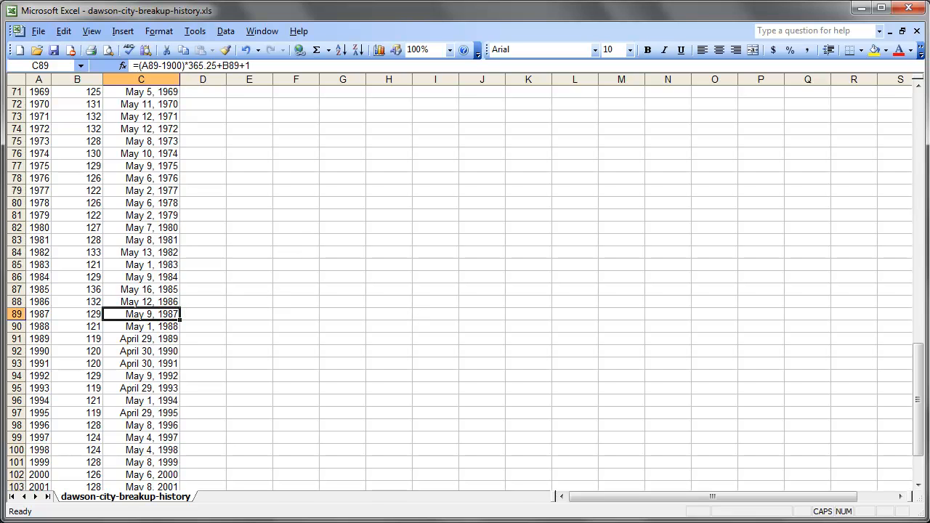
- Enter the heading Actual Date in D1 and fit the width of column D to it
left_click_drag(925, 420, 919, 165)
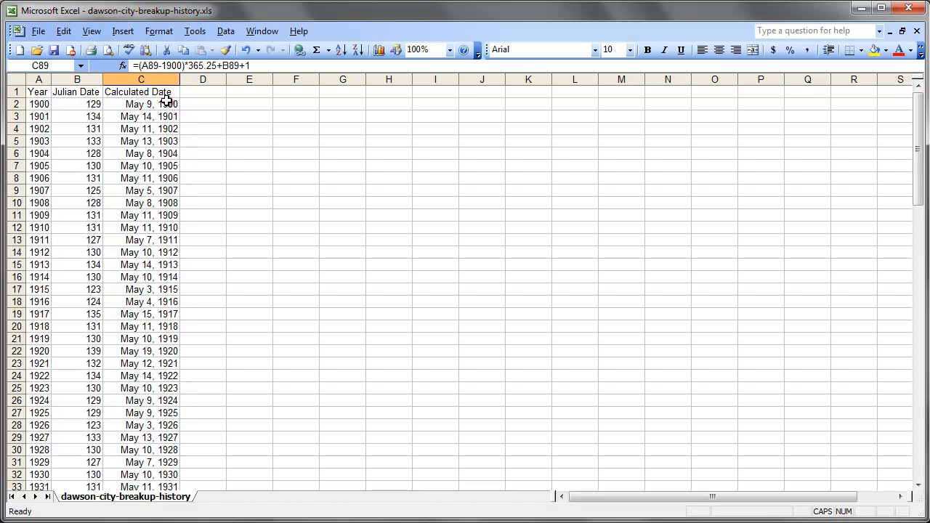
left_click(195, 91)
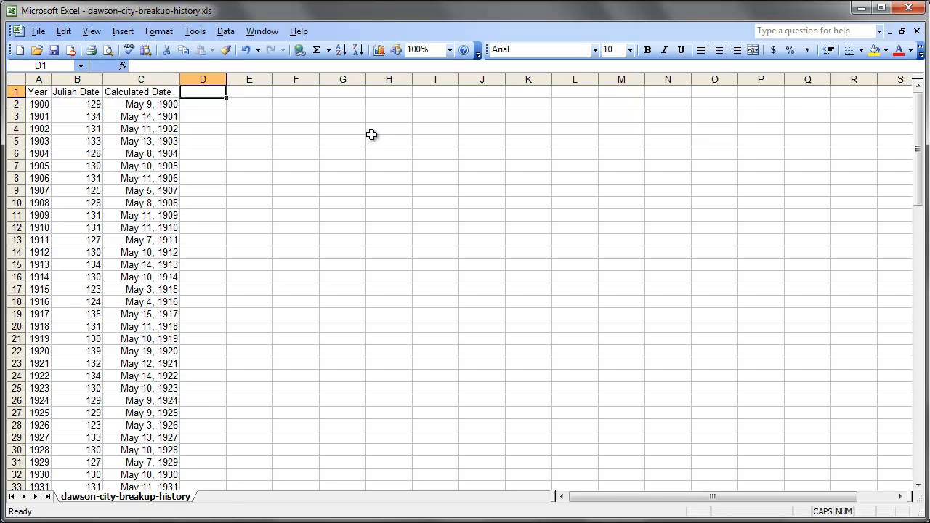
type("aCT")
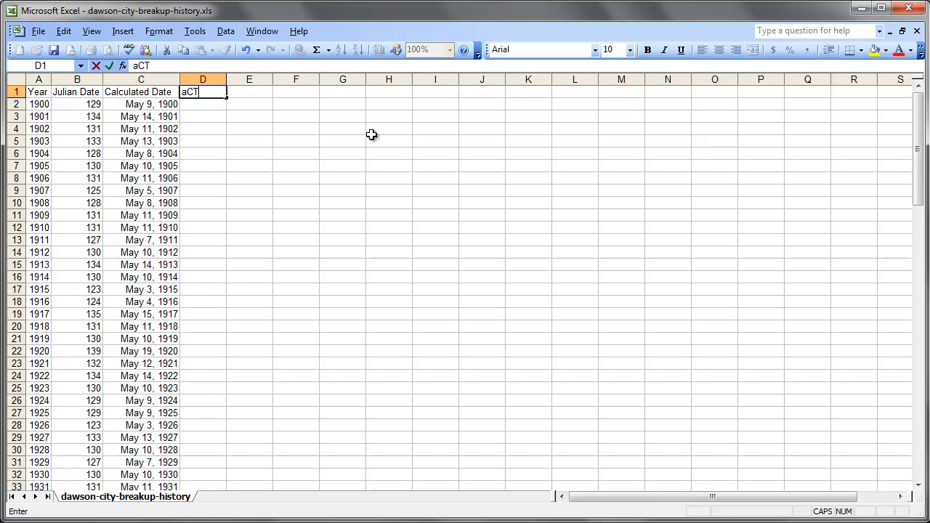
key("BackSpace")
key("BackSpace")
type("Actual Date")
key("Return")
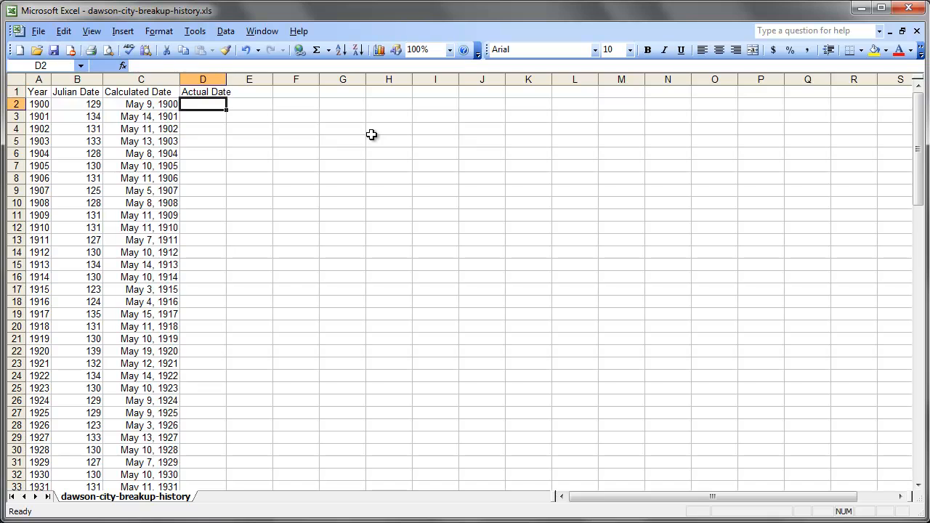
double_click(226, 79)
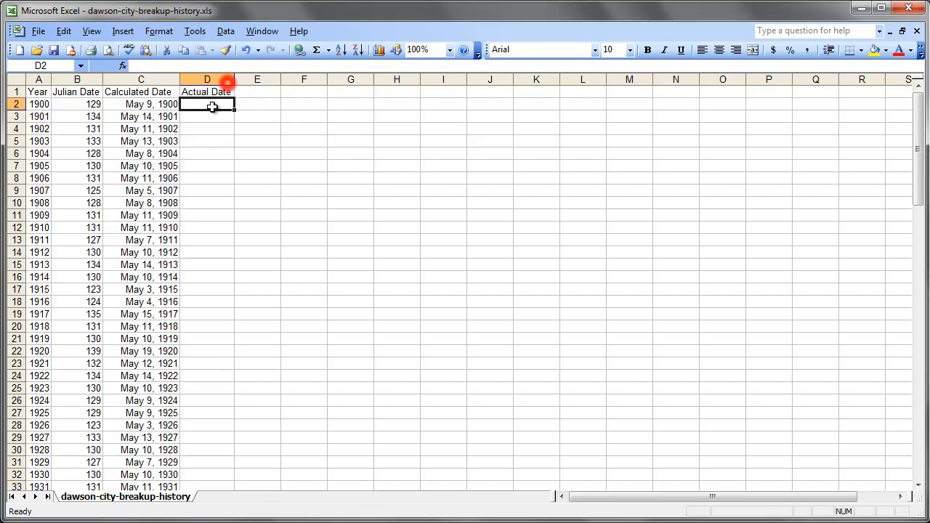
- Enter the formula =date(A2,1,B2) in D2 to get the actual breakup date for 1900
left_click(210, 106)
type("=da")
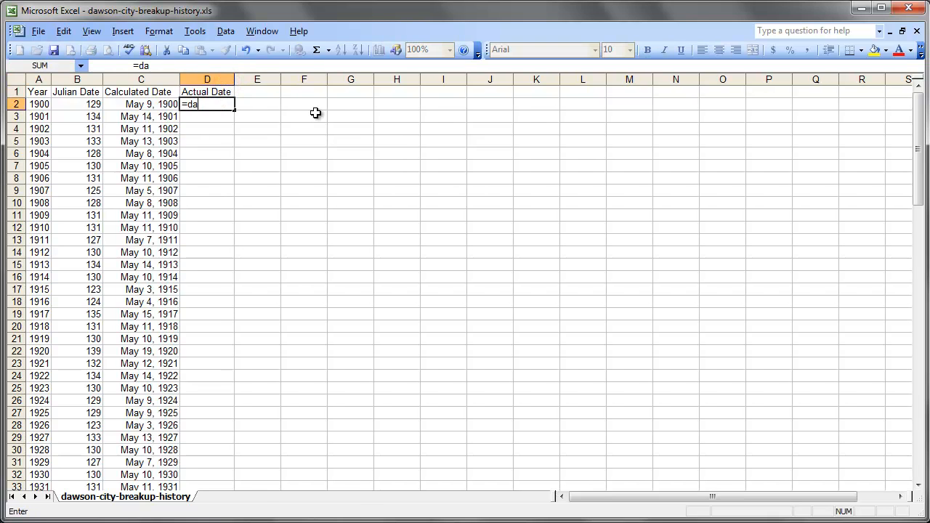
type("te(")
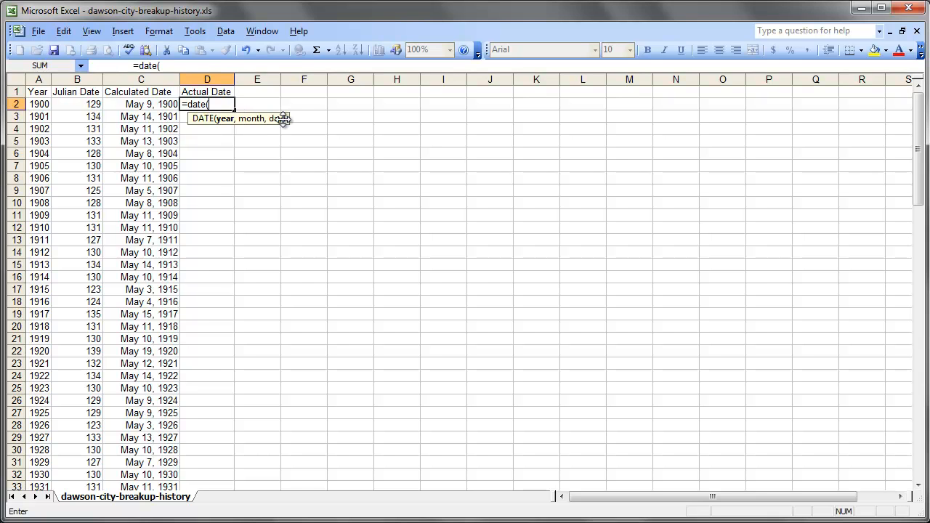
left_click(38, 105)
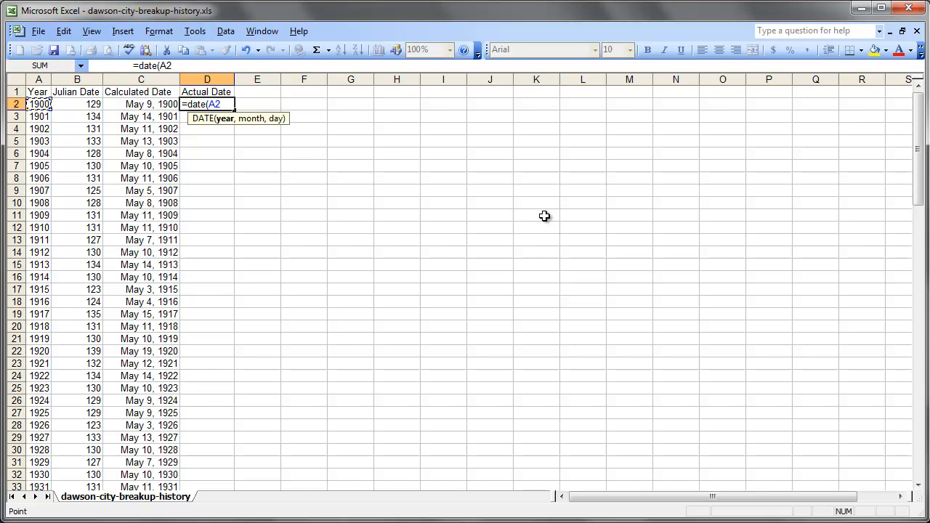
type(",1")
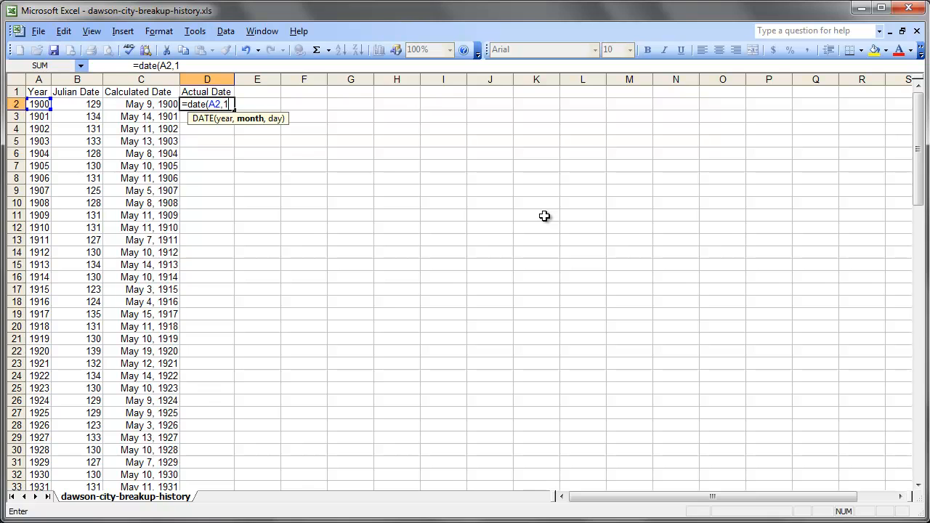
type(",")
left_click(86, 104)
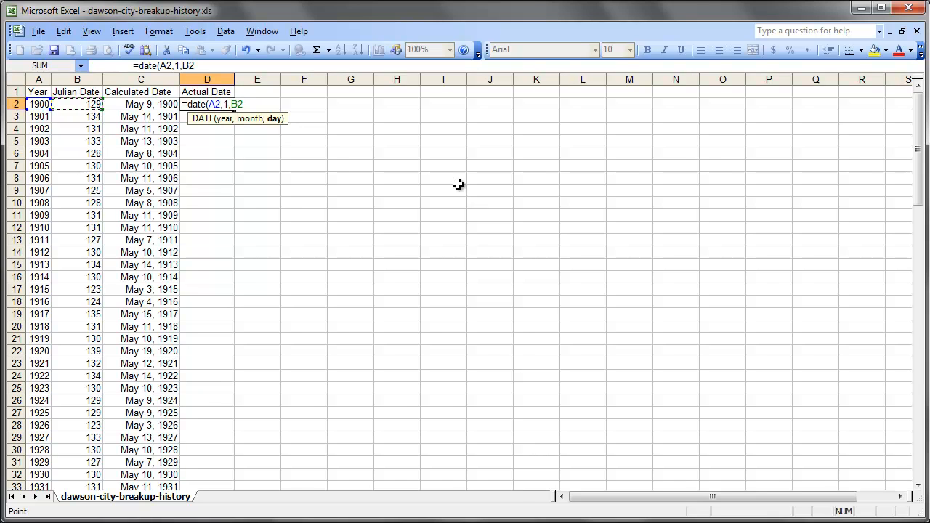
type(")")
key("Return")
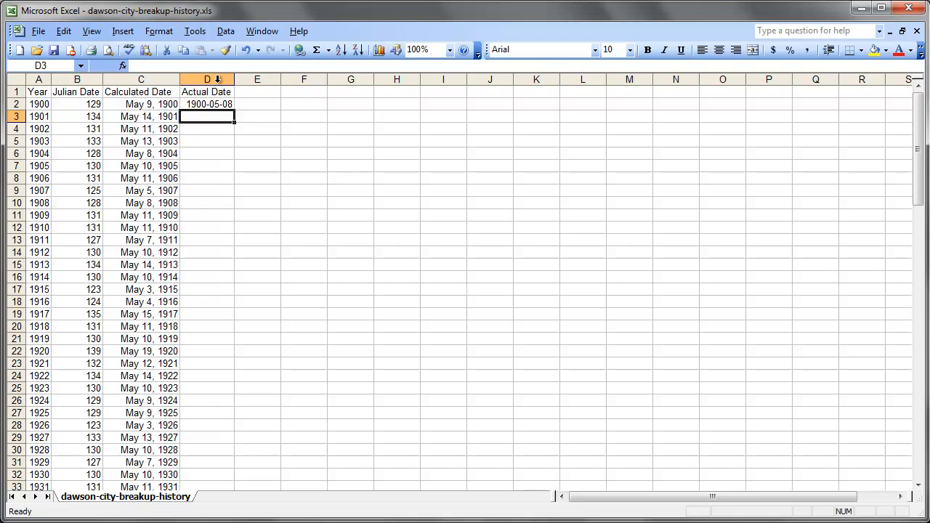
- Format the whole Actual Date column D as a date of the type March 14, 2001
left_click(216, 79)
right_click(217, 81)
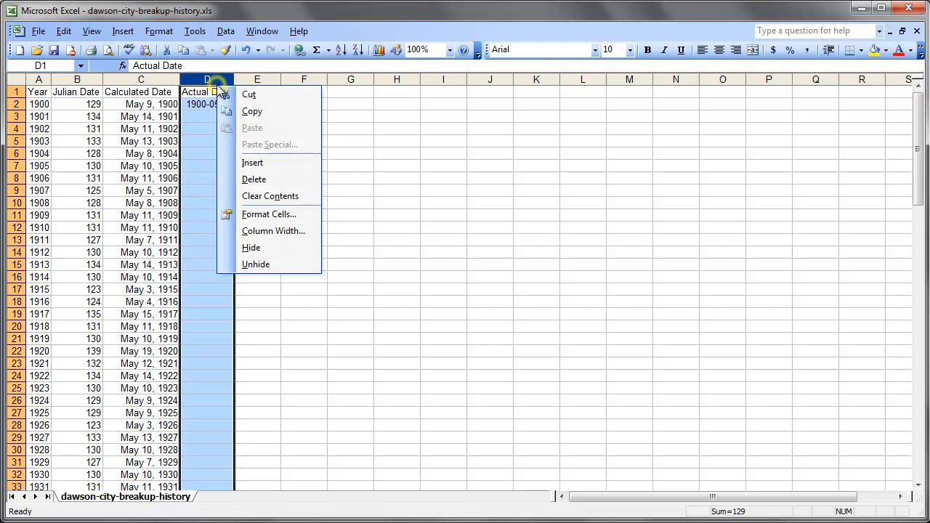
left_click(281, 214)
left_click(159, 165)
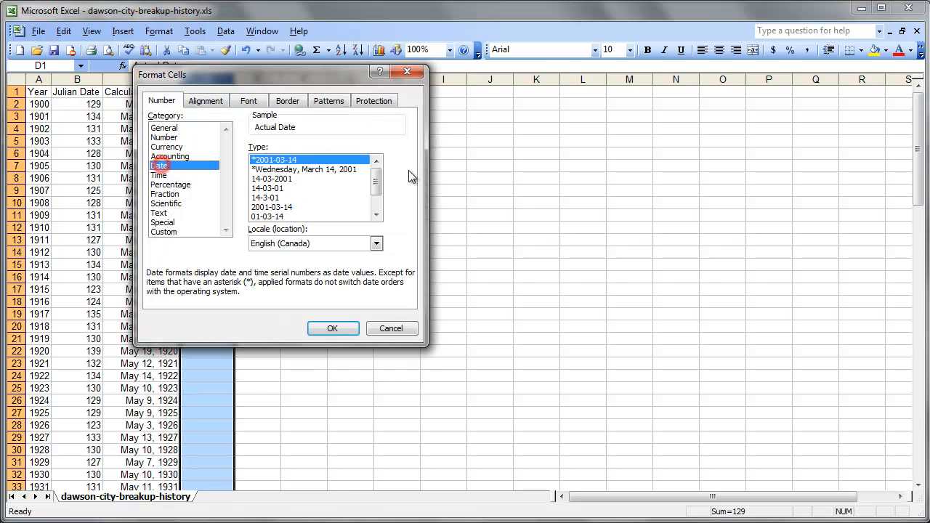
left_click_drag(376, 181, 375, 194)
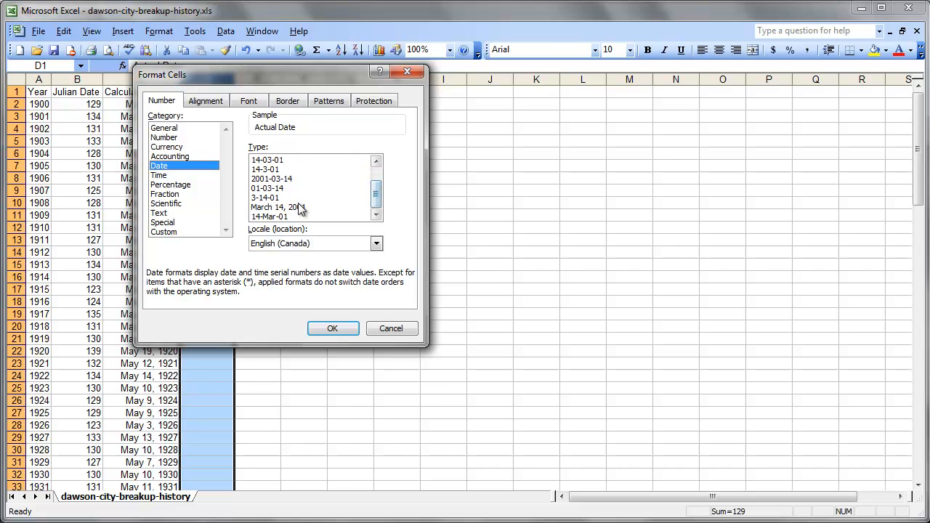
left_click(298, 207)
left_click(331, 328)
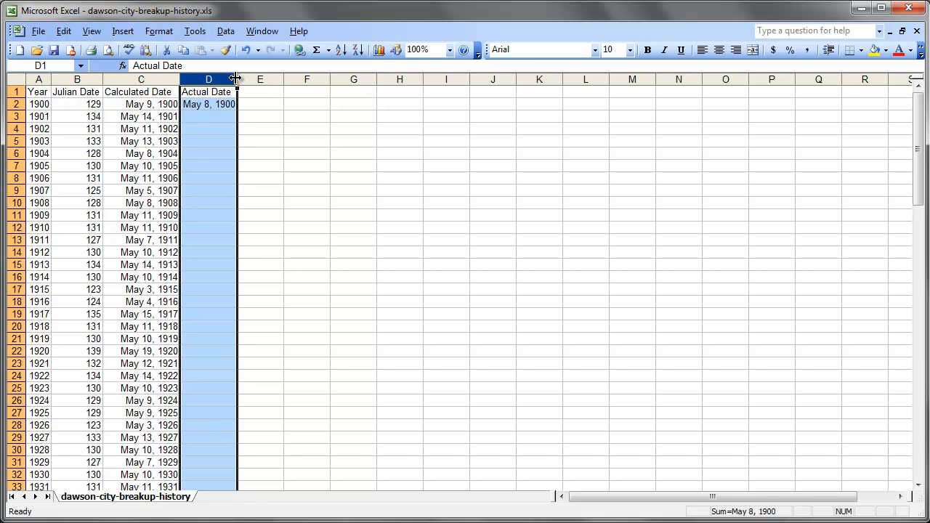
- Fill the D2 date formula down to D10 and fit the width of column D to the dates
double_click(235, 77)
left_click(215, 105)
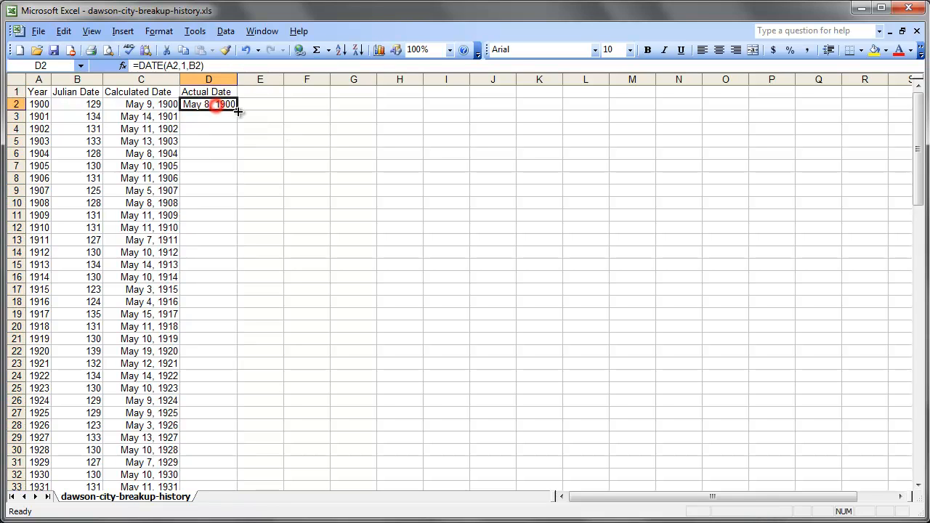
left_click_drag(237, 111, 238, 207)
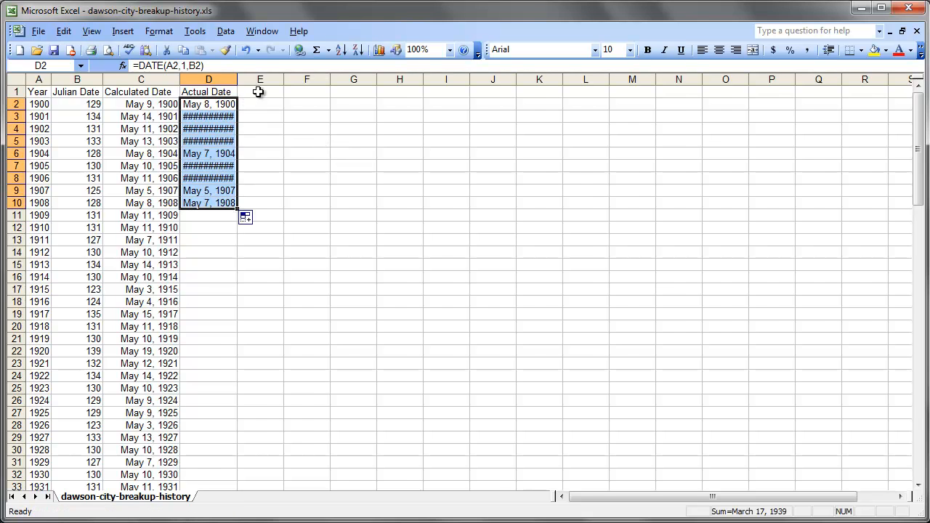
double_click(238, 77)
- Compare the DATE function results in D2:D10 with the calculated dates in column C, including the formula in C2
left_click(221, 121)
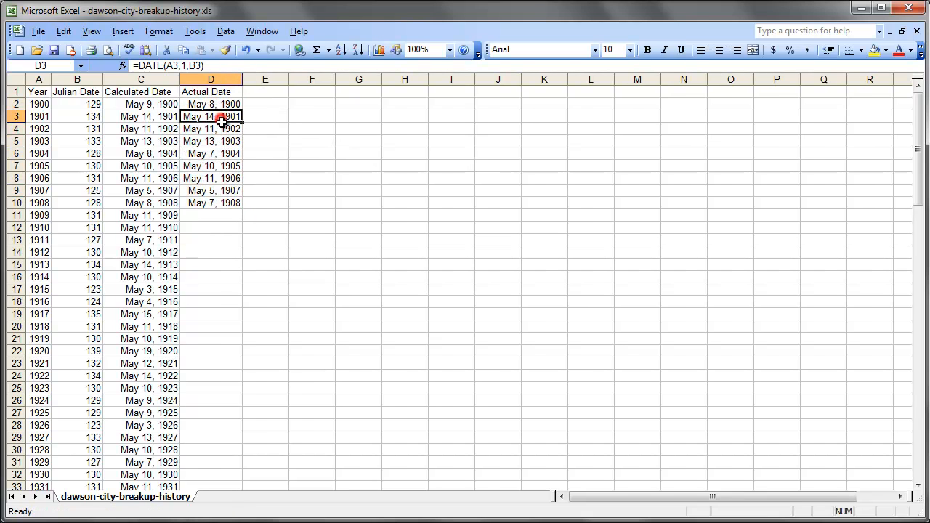
left_click(222, 130)
left_click(222, 142)
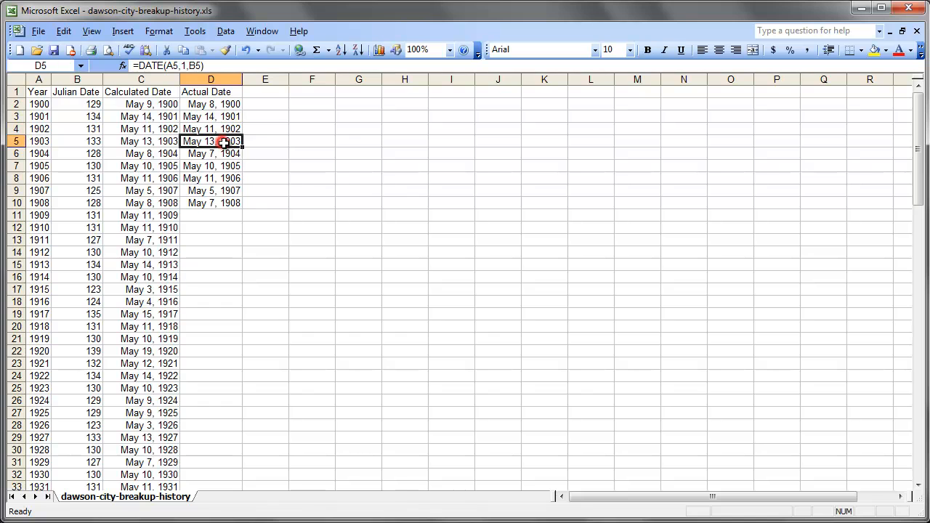
left_click(227, 154)
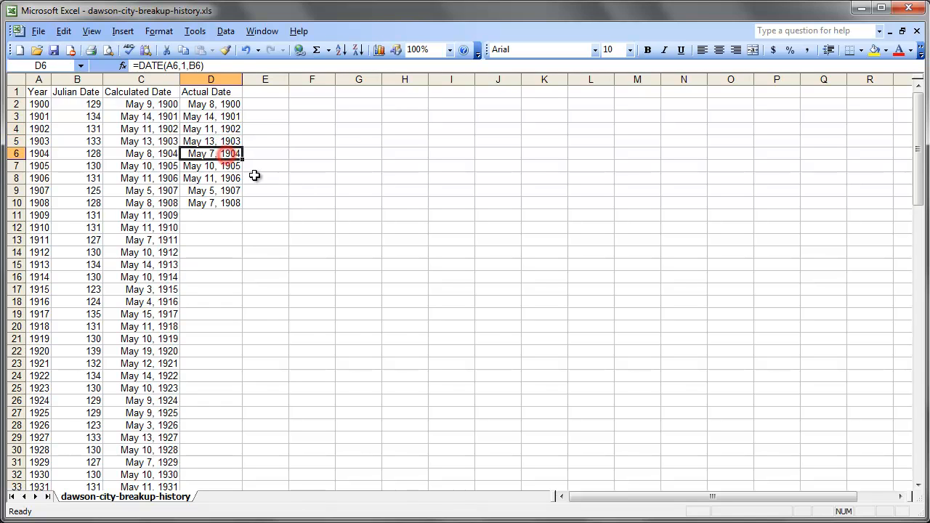
left_click(228, 165)
left_click(231, 179)
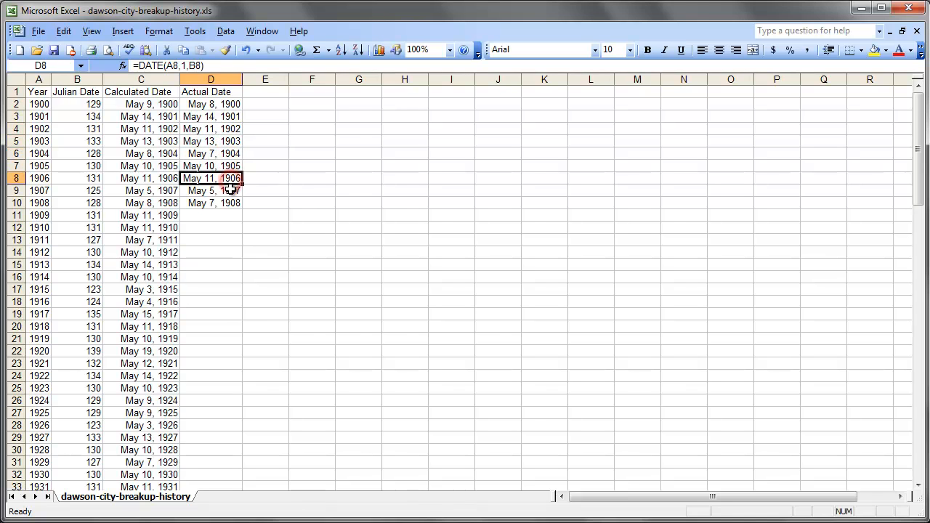
left_click(231, 190)
left_click(234, 203)
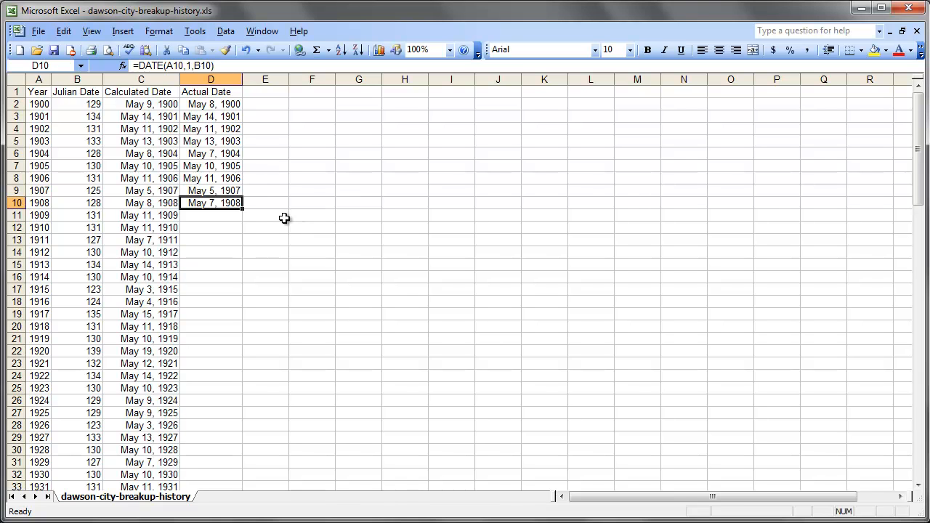
left_click(156, 107)
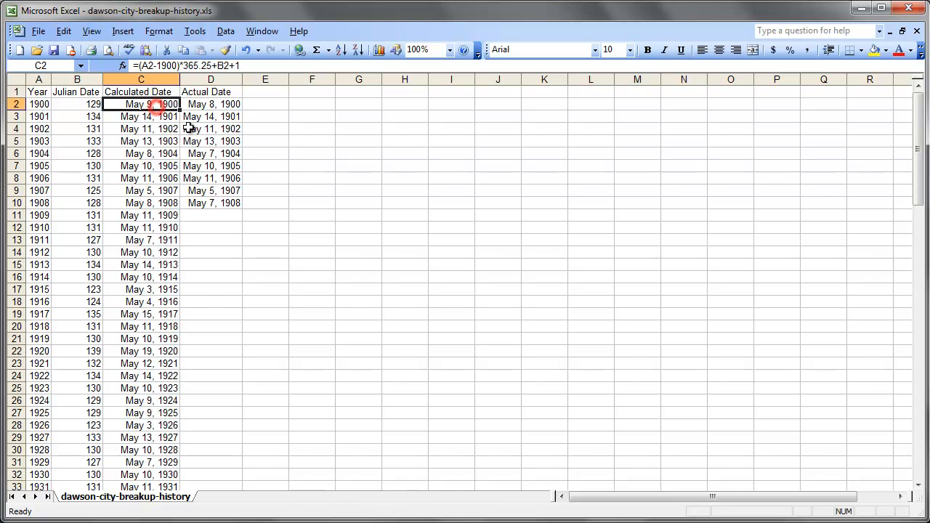
left_click(221, 103)
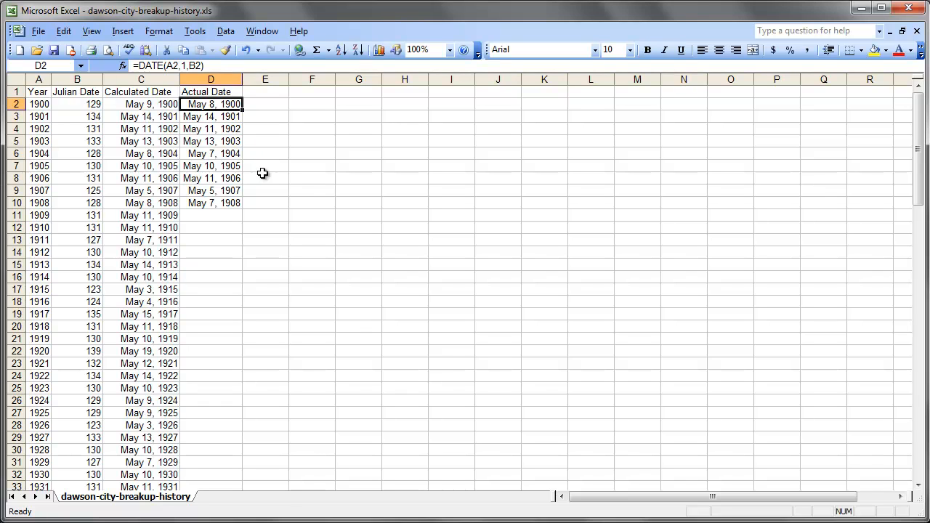
left_click(202, 202)
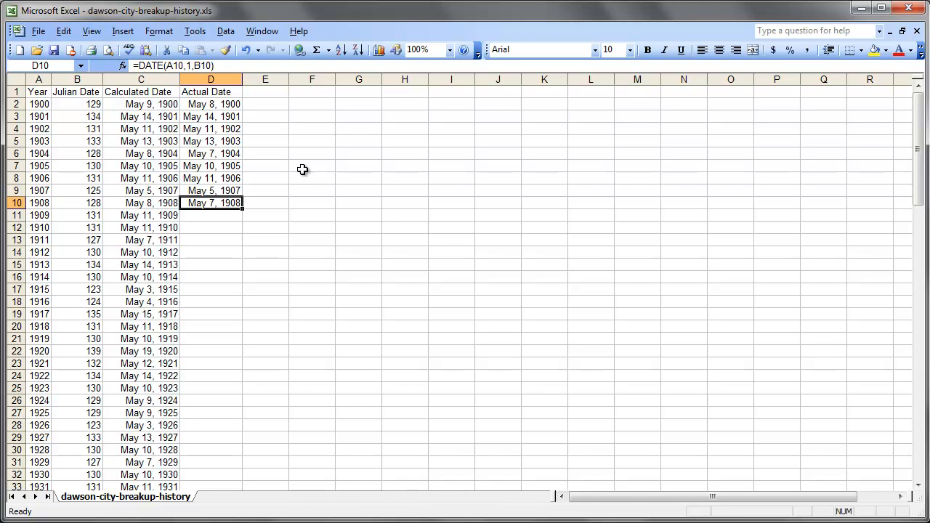
- Fill the date formula from D10 down to D108 and return to D2
left_click_drag(242, 212, 265, 418)
left_click_drag(918, 407, 910, 123)
left_click(231, 104)
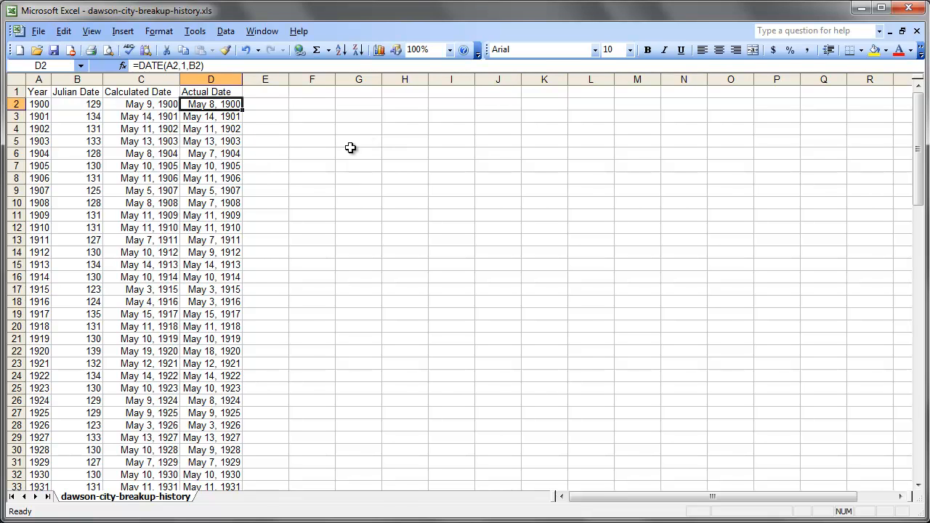
- Add conditional formatting to the Julian dates in B2:B108 that shades values greater than or equal to 135 light blue
left_click(78, 104)
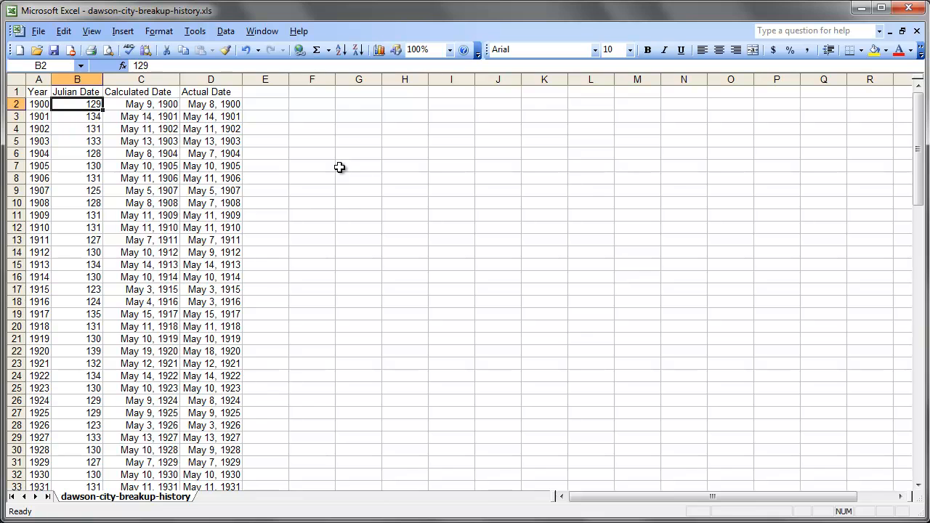
key("ctrl+shift+Down")
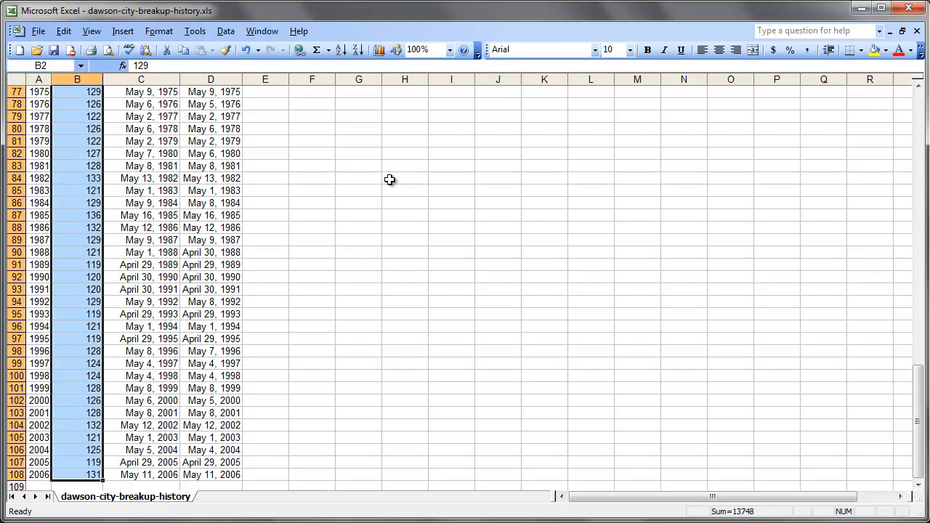
left_click(163, 33)
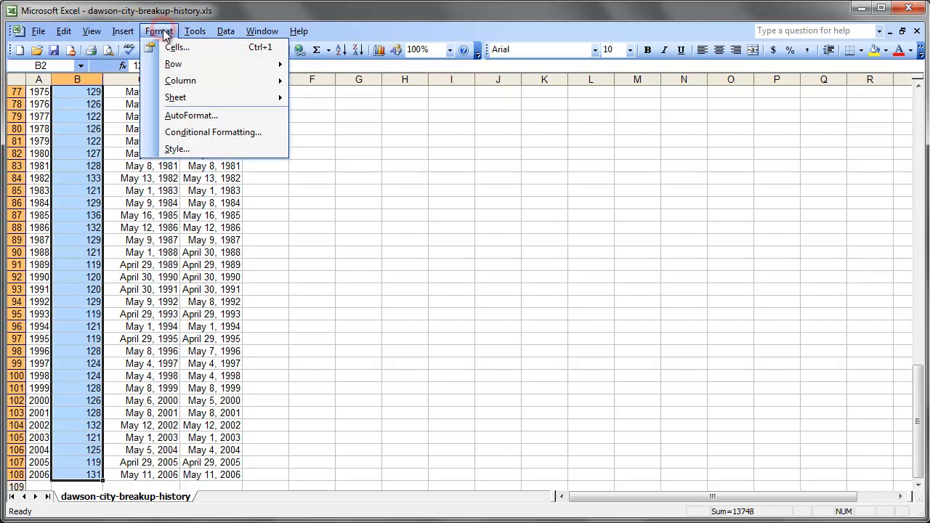
left_click(197, 132)
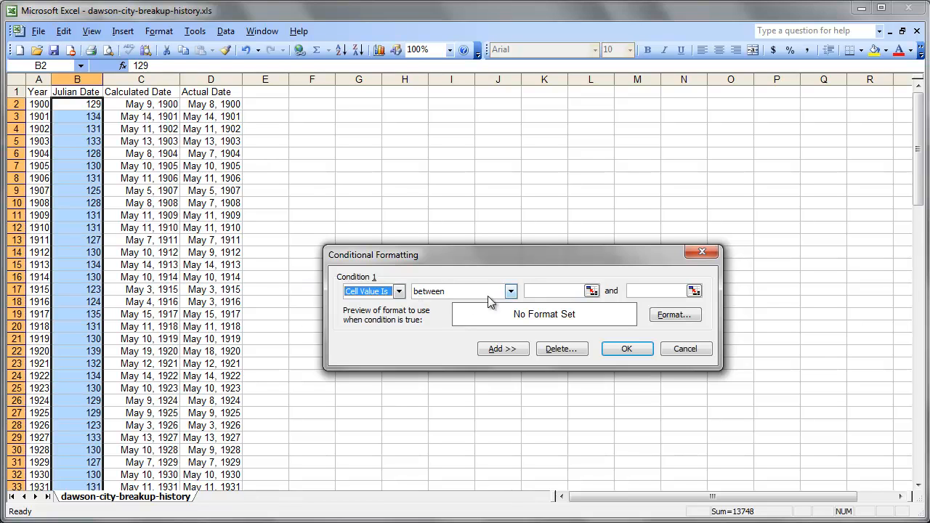
left_click(511, 292)
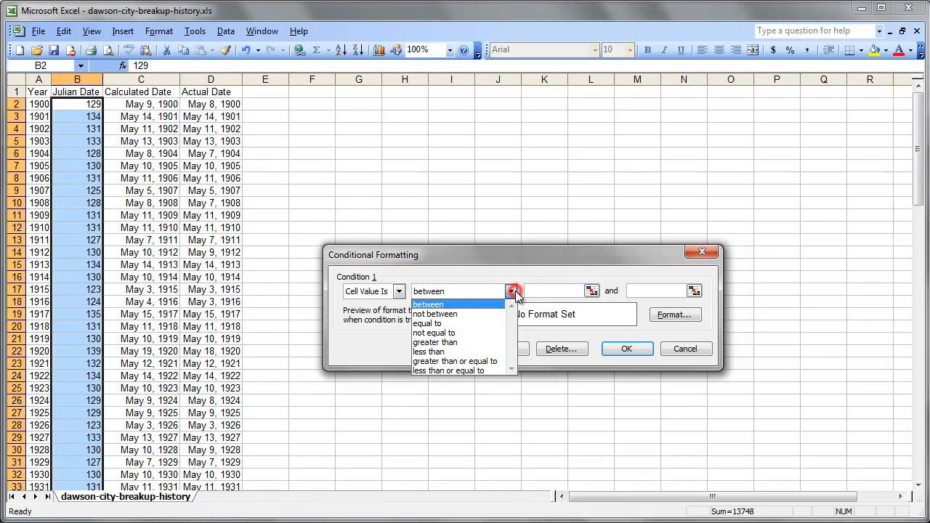
left_click(471, 361)
left_click(572, 291)
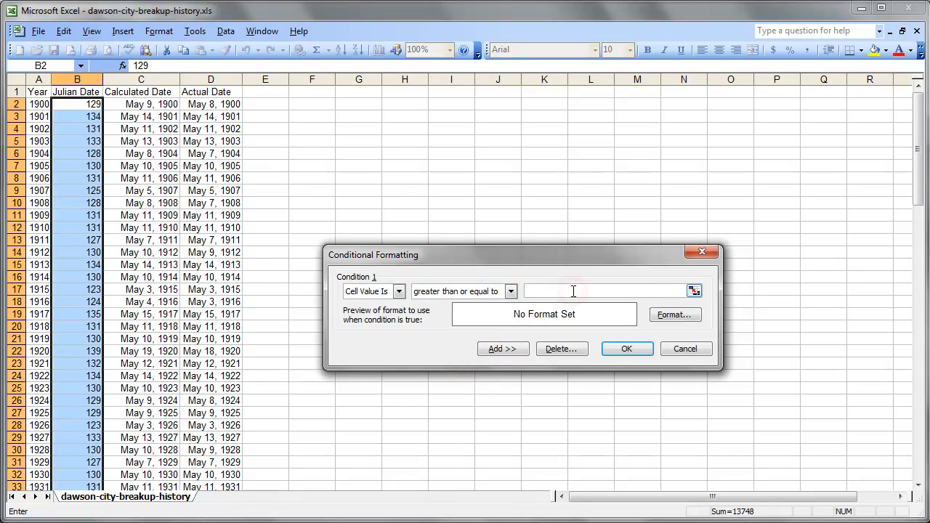
type("135")
left_click(675, 315)
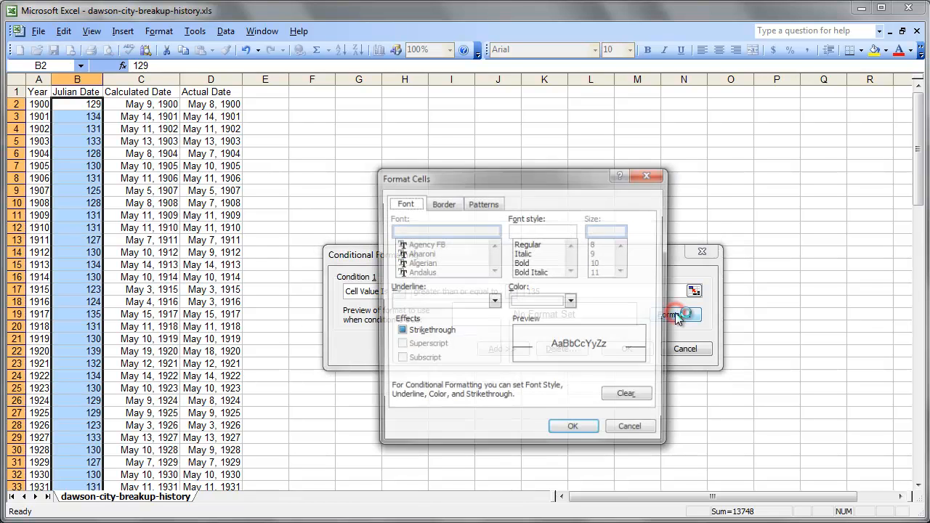
left_click(482, 203)
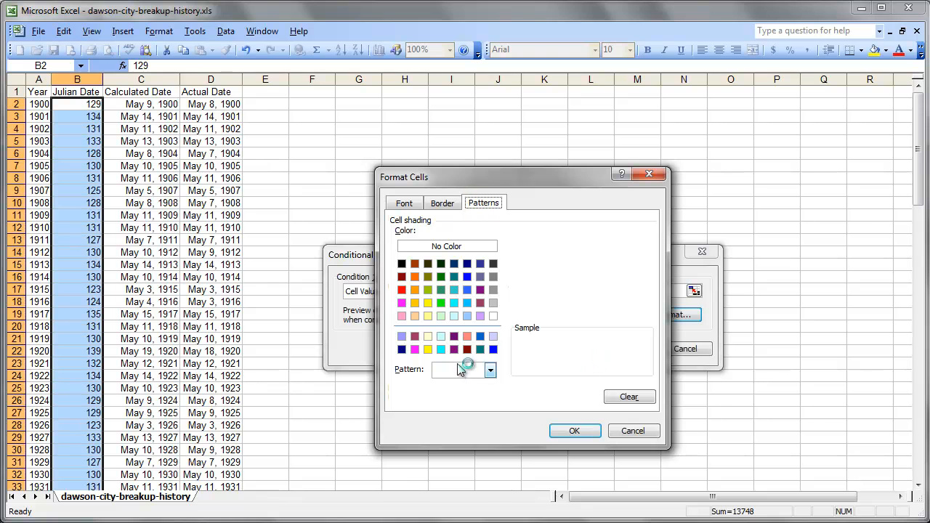
left_click(468, 317)
left_click(578, 431)
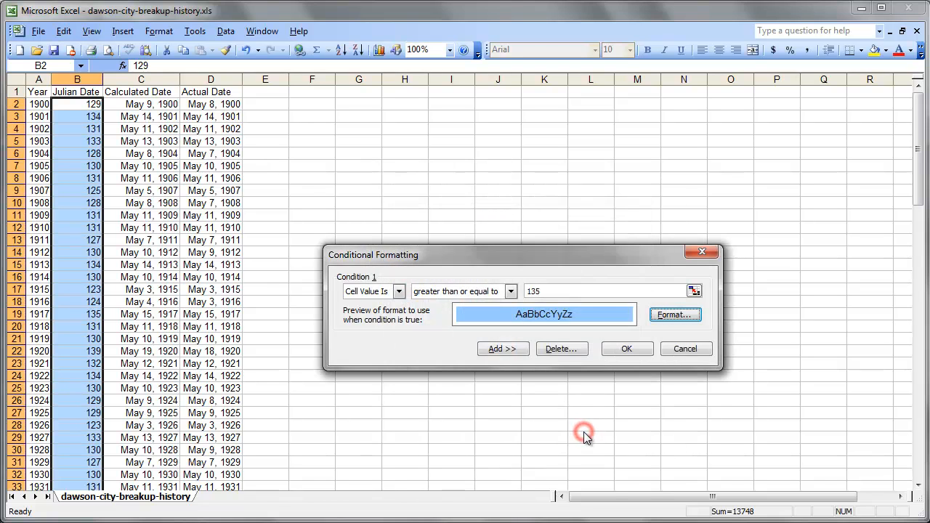
- Add a second condition that shades Julian dates less than 125 light orange
left_click(505, 349)
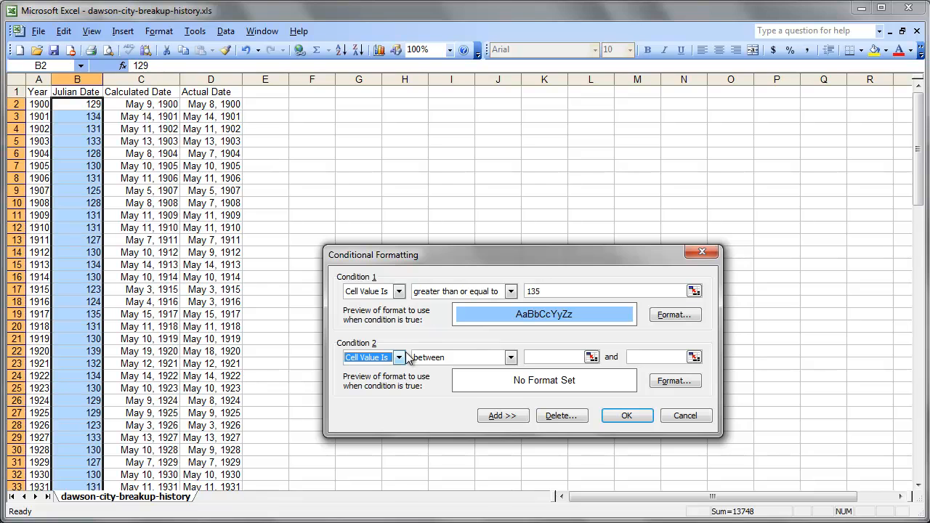
left_click(451, 355)
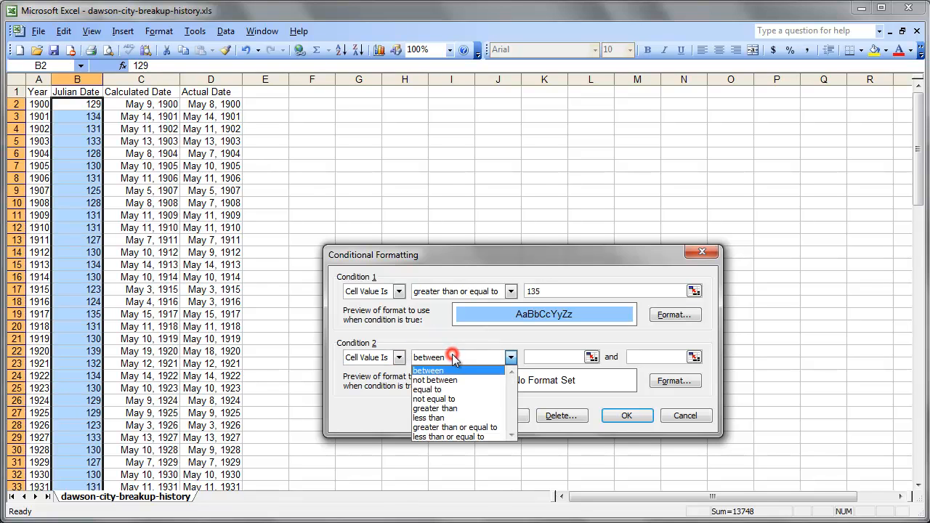
left_click(466, 418)
left_click(593, 357)
type("125")
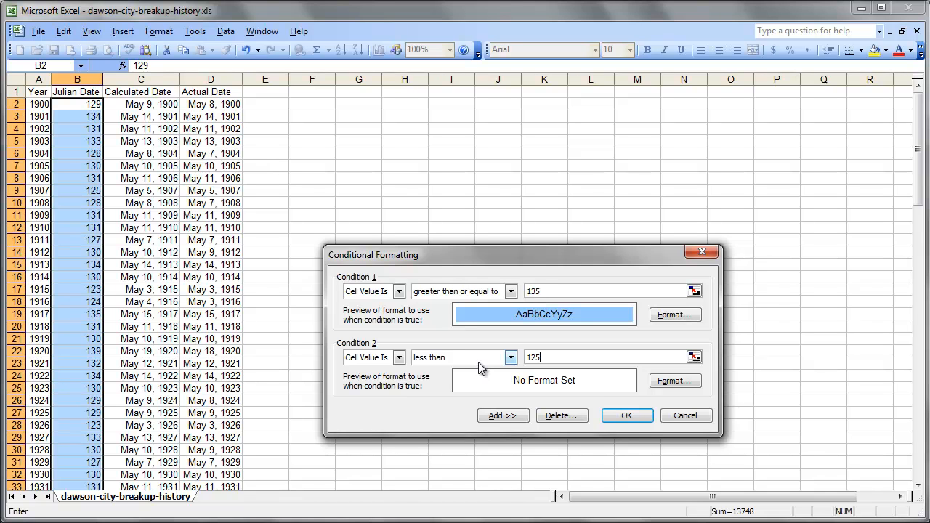
left_click(674, 383)
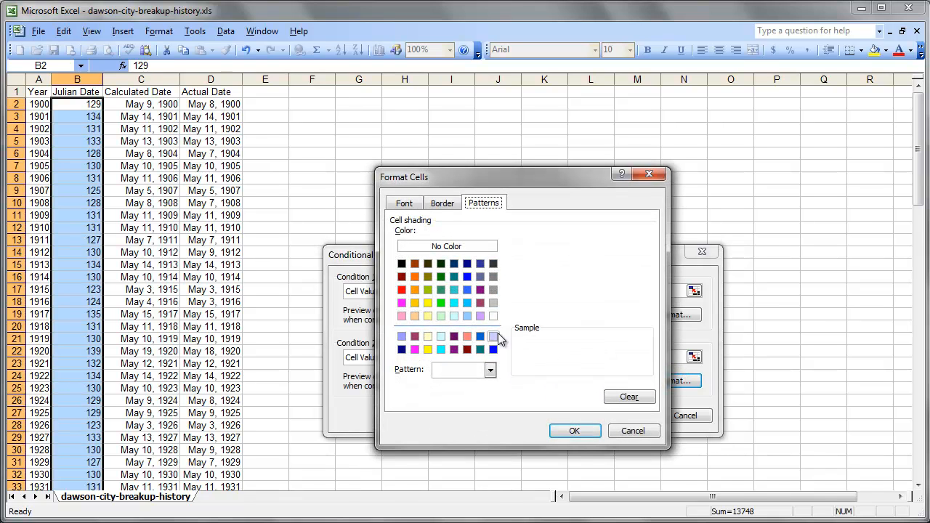
left_click(416, 305)
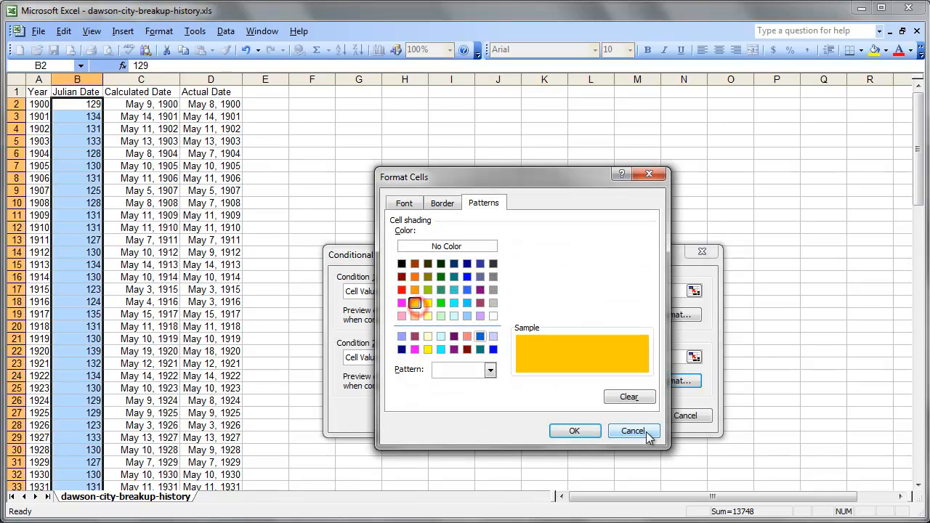
left_click(414, 317)
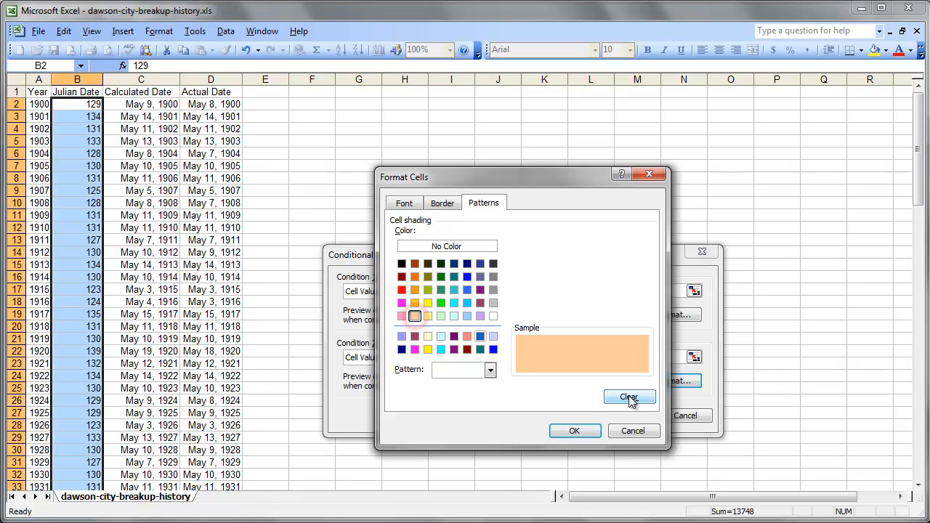
left_click(575, 432)
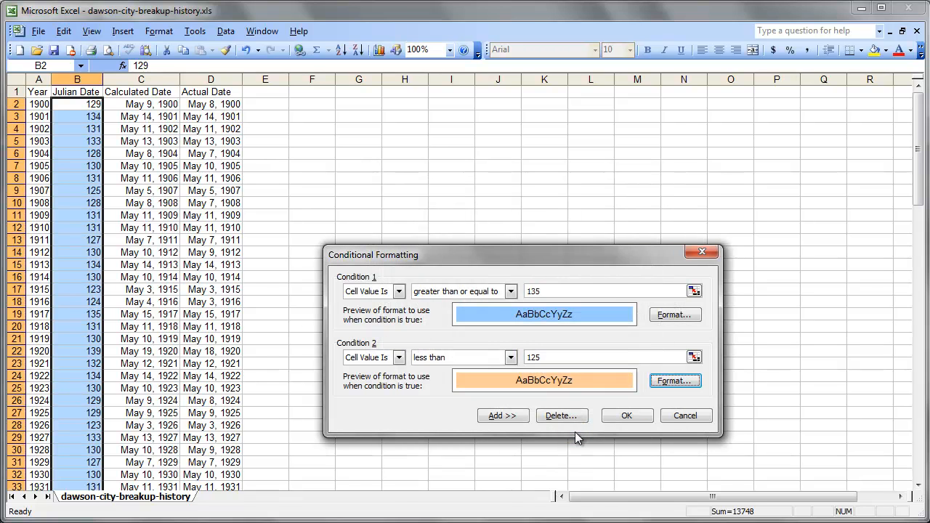
- Add a third condition that shades values greater than 0 light green, and apply the conditional formatting
left_click(515, 418)
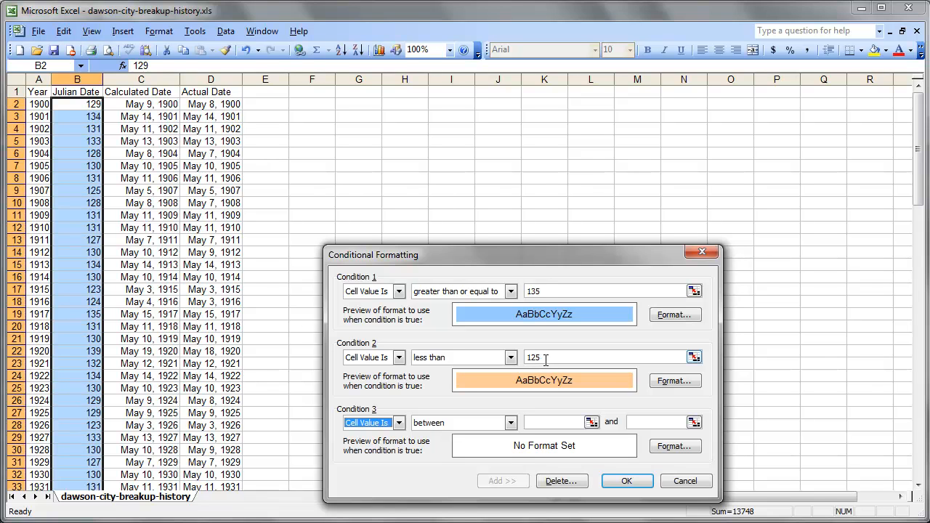
left_click(511, 422)
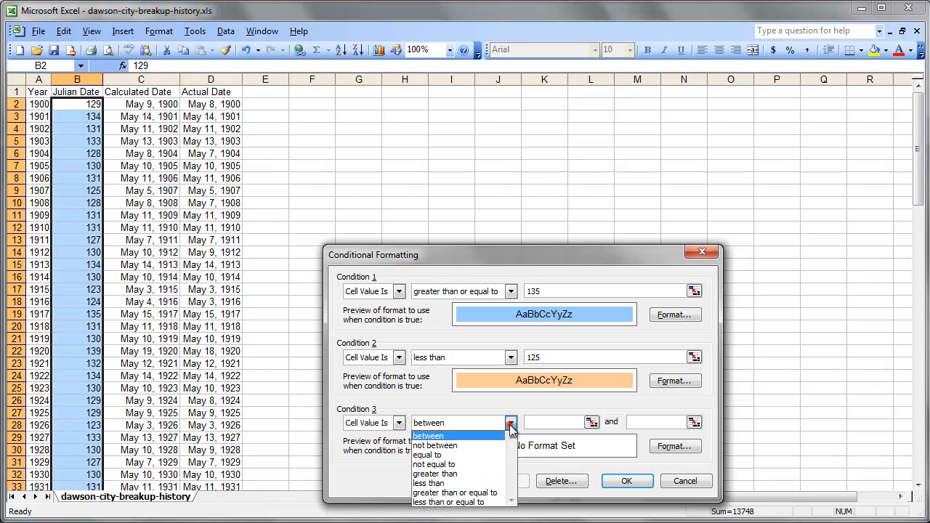
left_click(465, 474)
left_click(572, 421)
type("0")
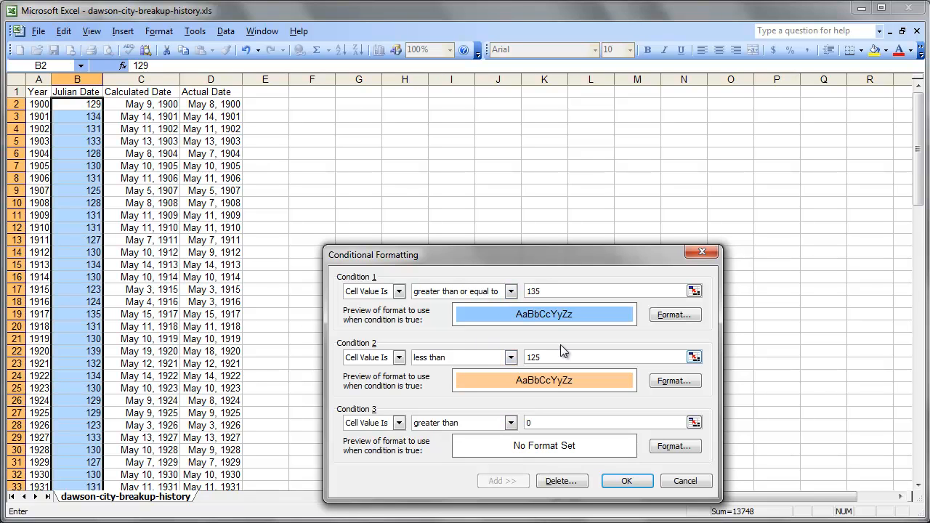
left_click(675, 446)
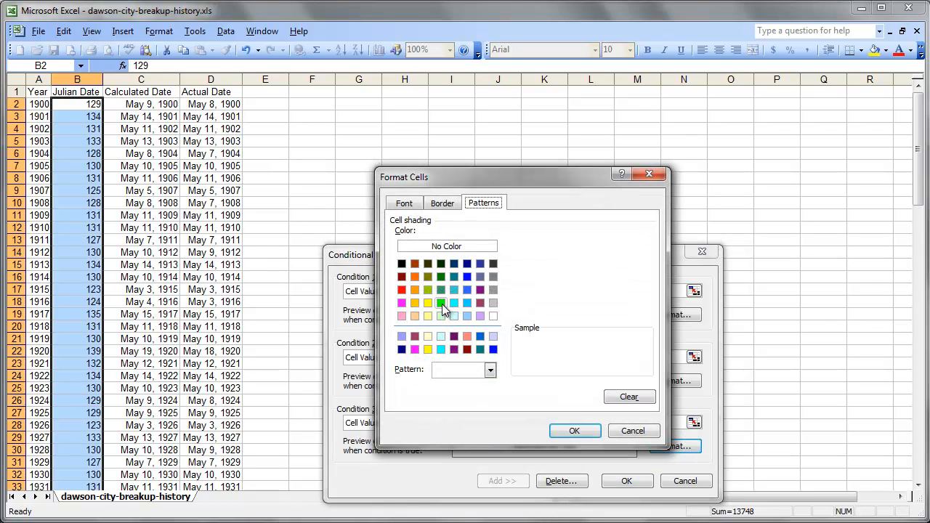
left_click(443, 315)
left_click(574, 431)
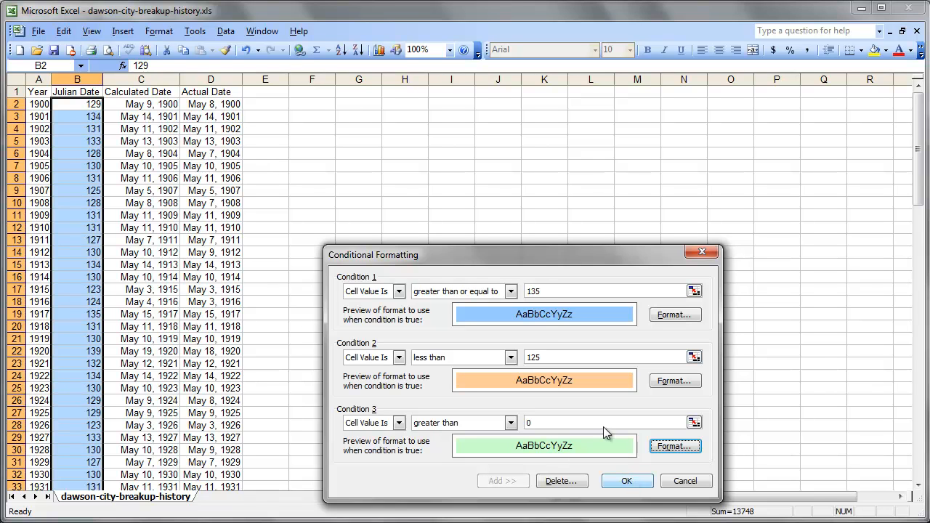
left_click(627, 481)
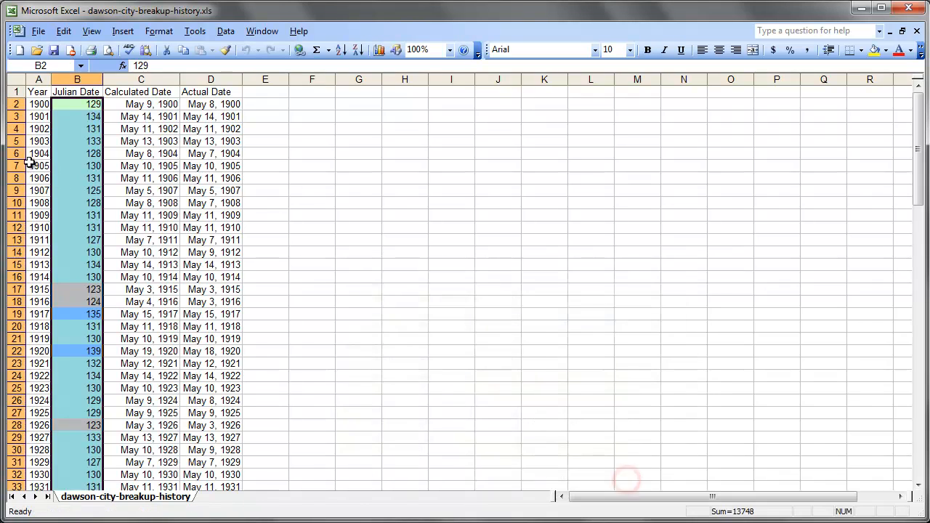
- Deselect the Julian Date range and review its color coding from 1900 down to 2006
left_click(77, 104)
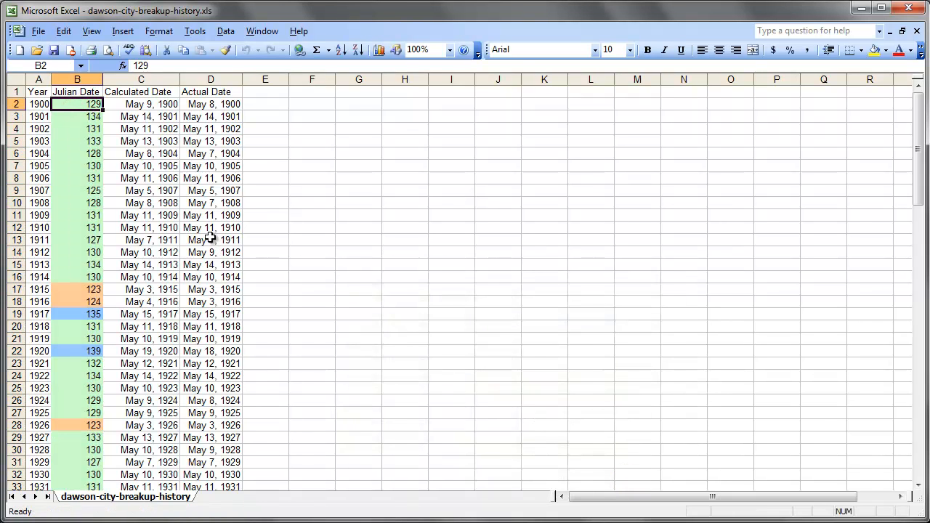
scroll(213, 240, "down", 2)
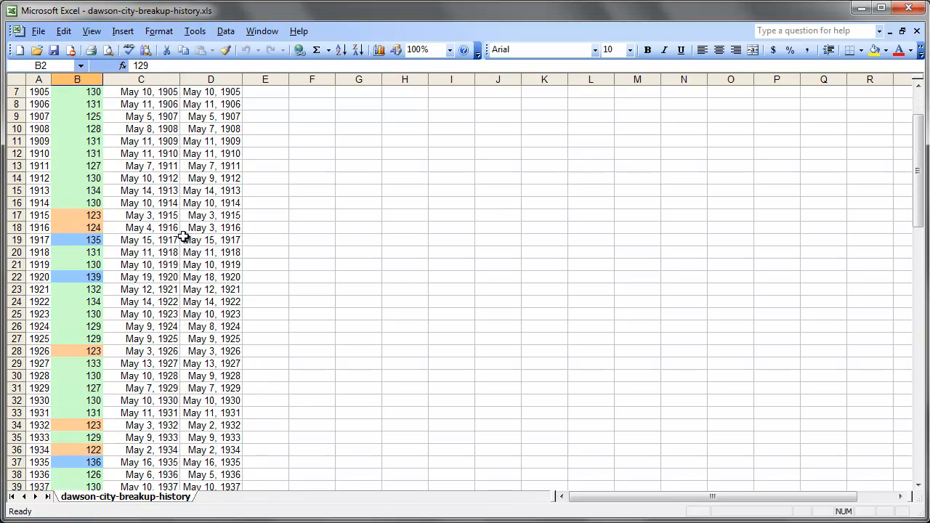
scroll(184, 237, "down", 11)
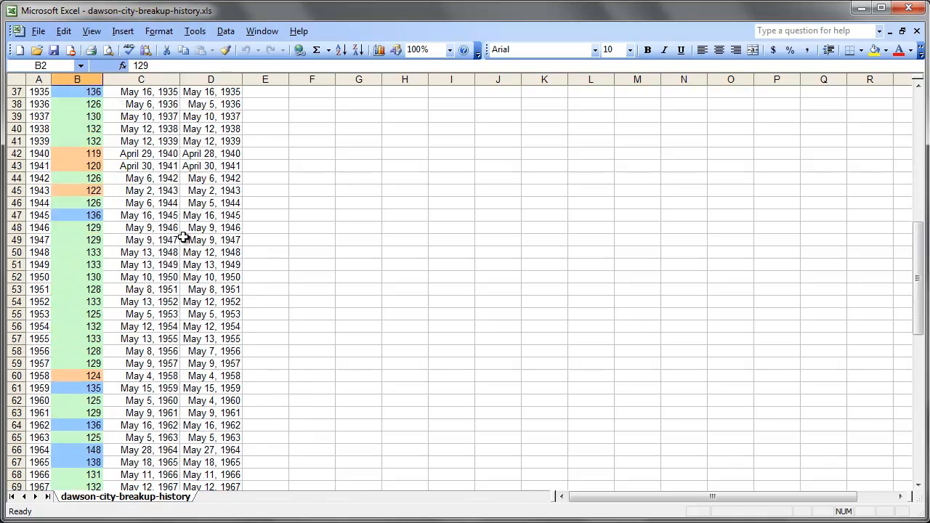
scroll(185, 238, "down", 10)
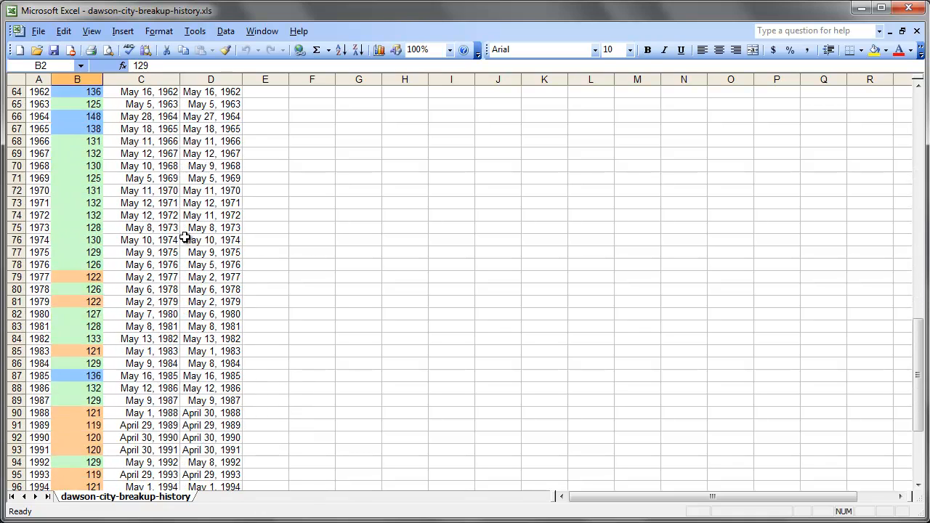
scroll(185, 238, "down", 1)
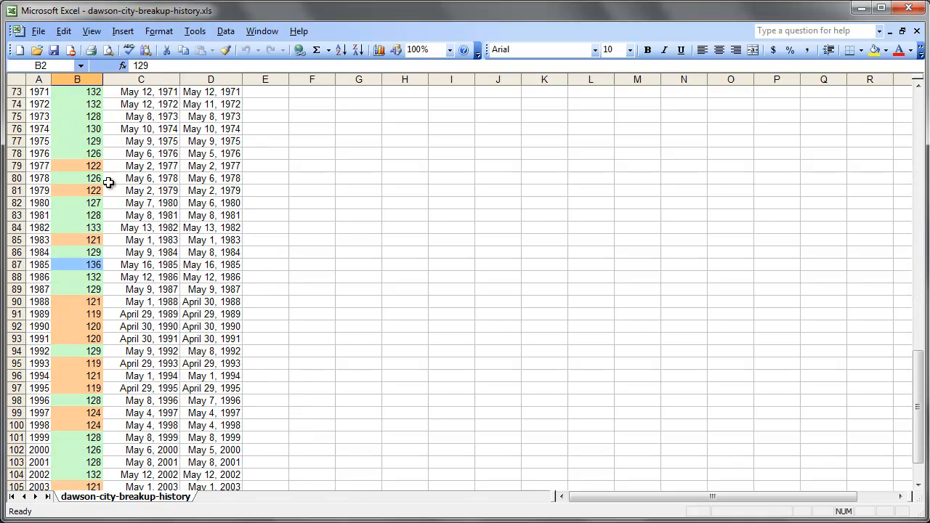
scroll(198, 216, "down", 3)
scroll(198, 216, "up", 1)
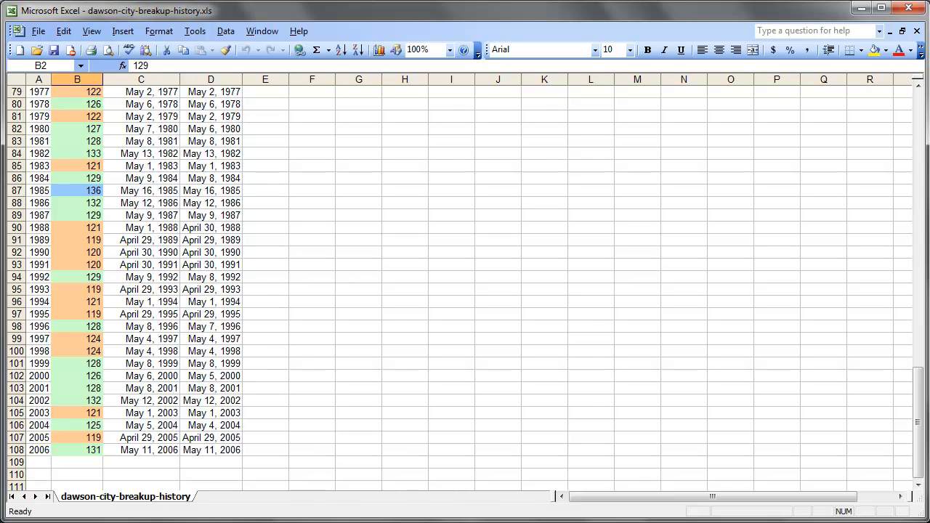
- Switch to the browser page on Yukon River break-up dates at Dawson City
key("alt+Tab")
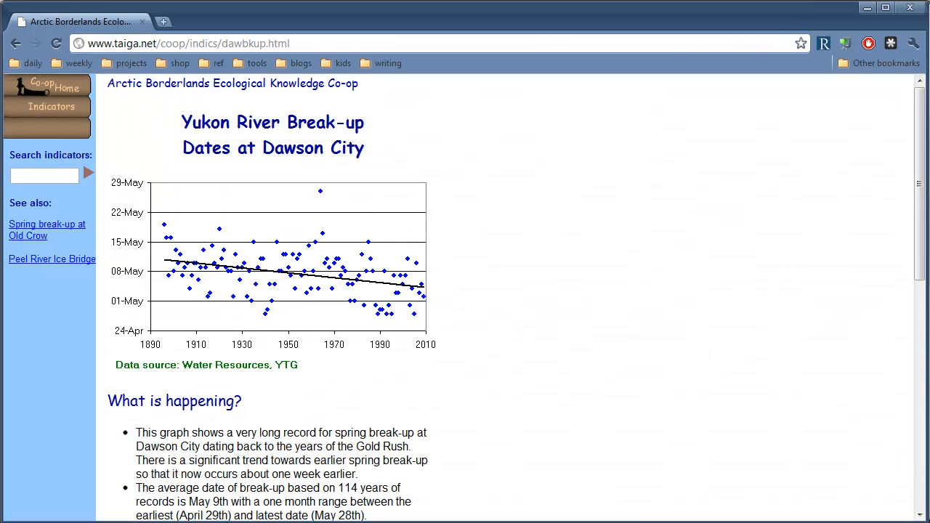